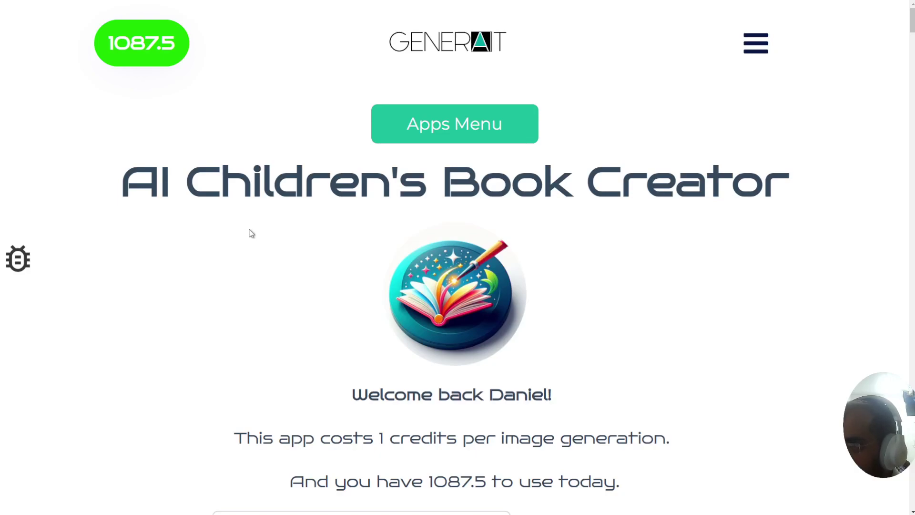
# - Try out the 1-Click AI Children's Story quick prompt, then dismiss it without creating a book
pyautogui.scroll(-9, 176, 286)
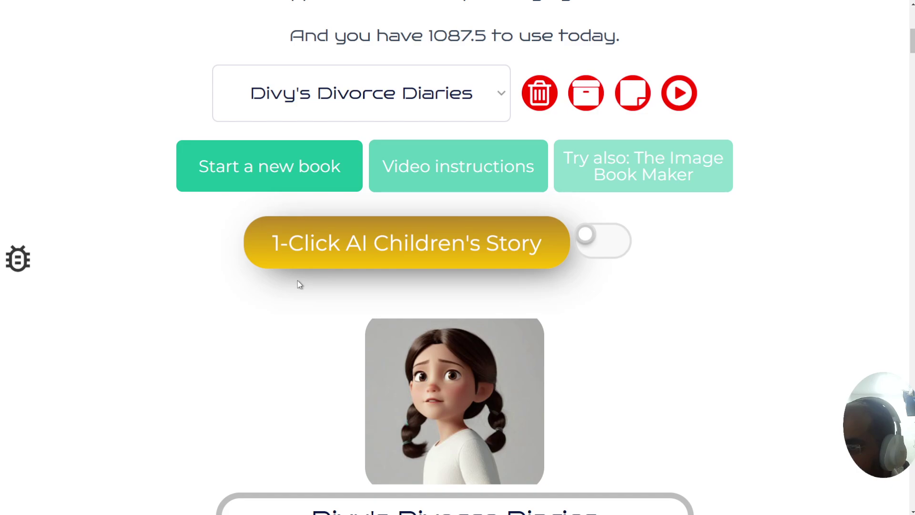
pyautogui.click(365, 257)
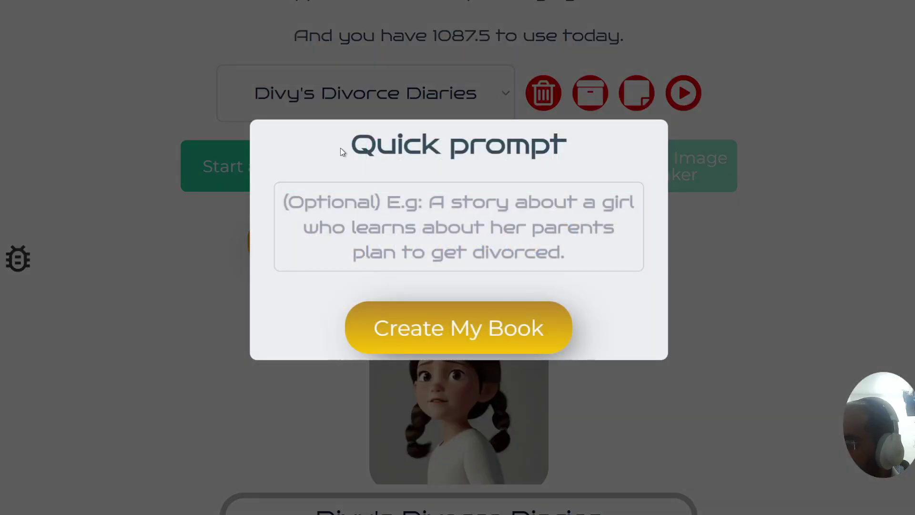
pyautogui.moveTo(340, 152); pyautogui.dragTo(584, 163)
pyautogui.click(584, 163)
pyautogui.click(462, 214)
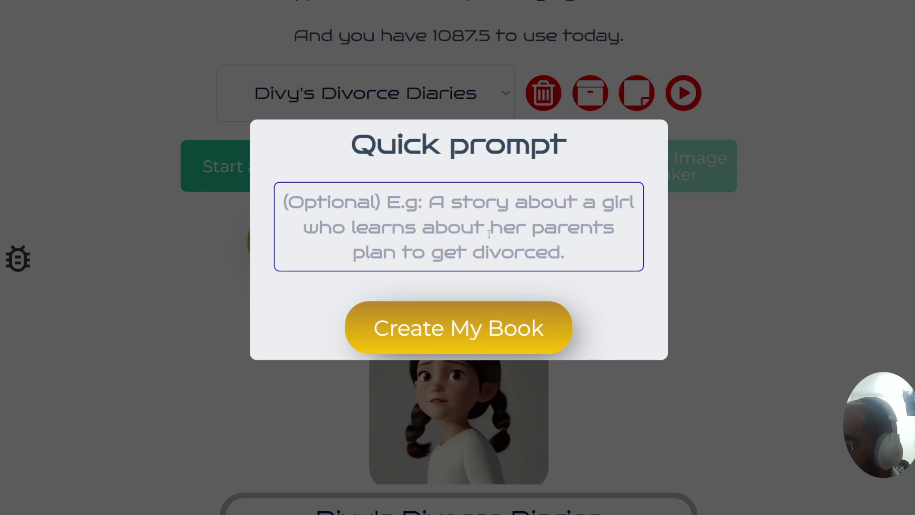
pyautogui.click(473, 280)
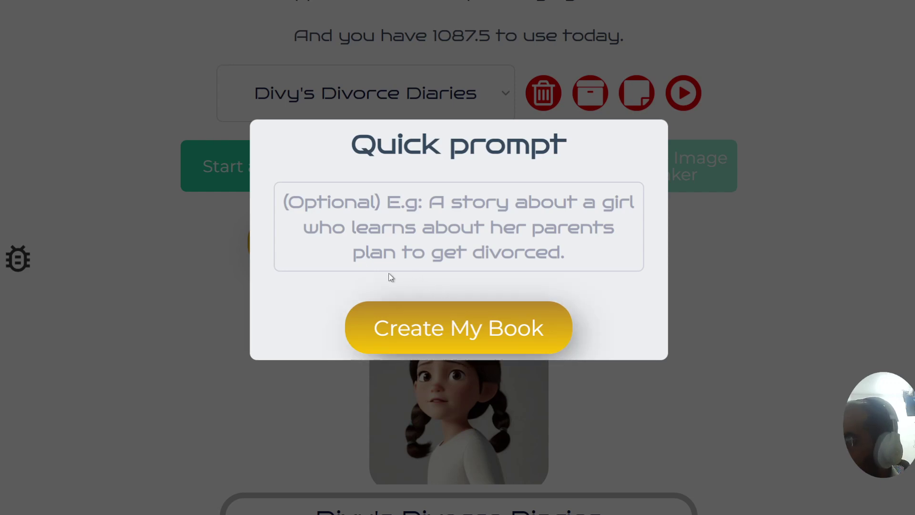
pyautogui.click(352, 232)
pyautogui.click(268, 206)
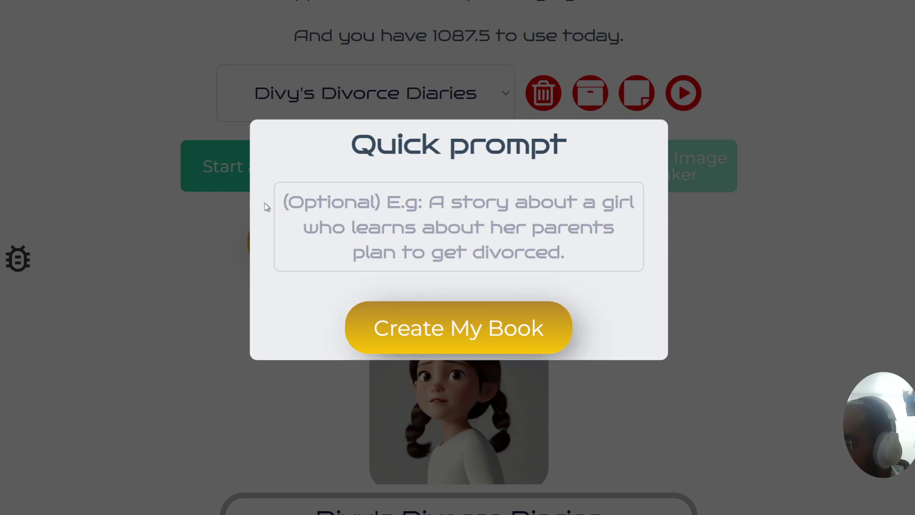
pyautogui.click(173, 234)
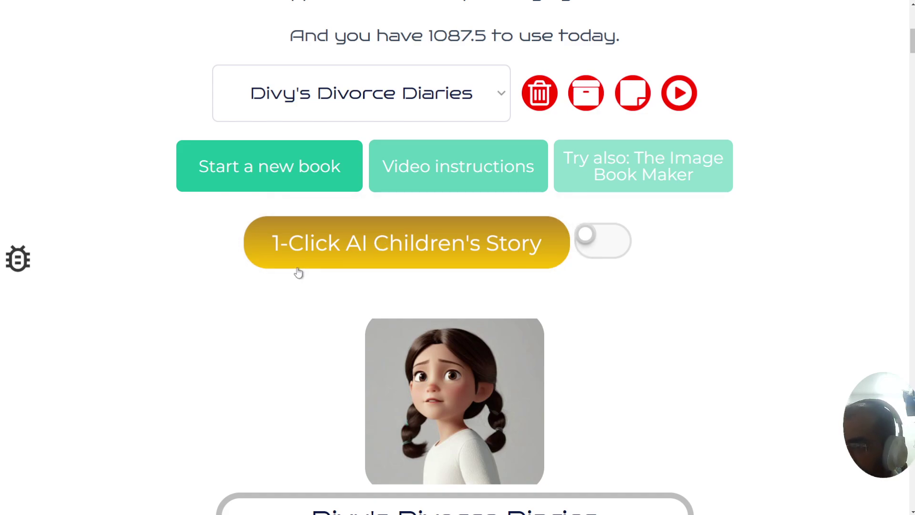
pyautogui.click(370, 258)
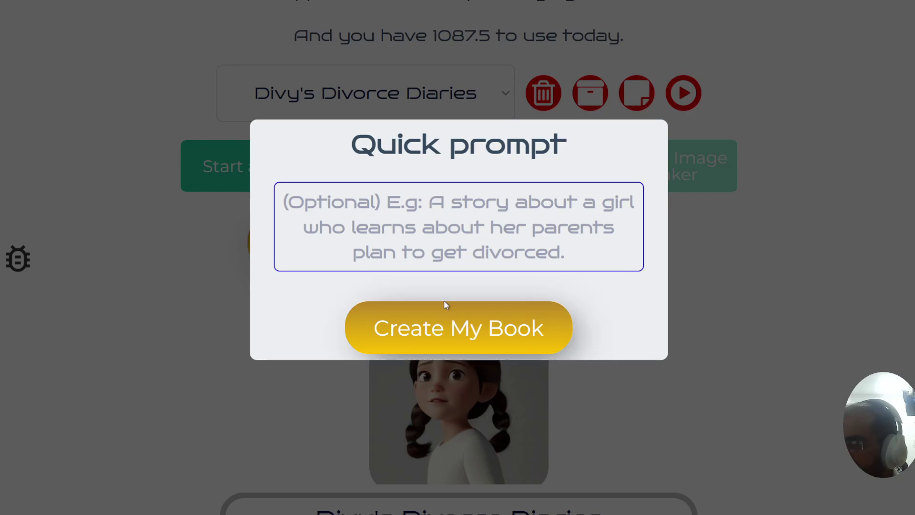
pyautogui.click(183, 255)
# - Zoom the page in and scroll through the book-creation option cards
pyautogui.scroll(-9, 183, 258)
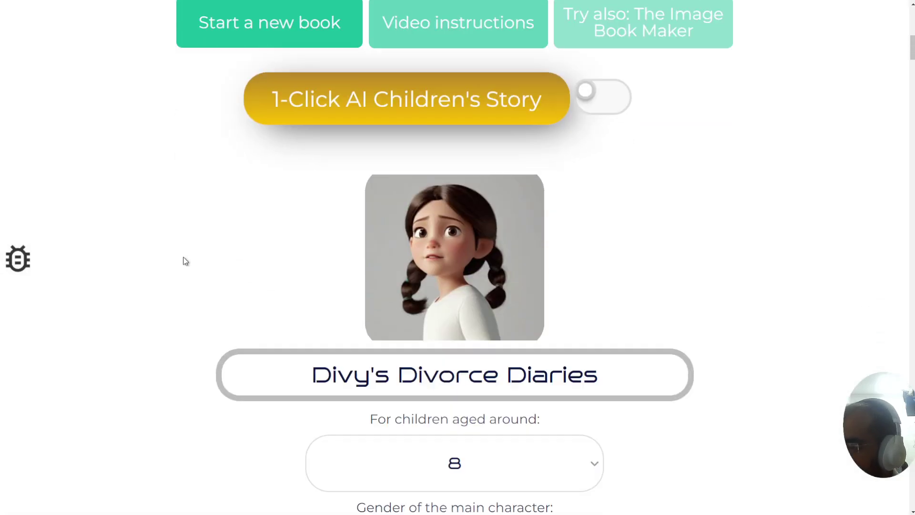
pyautogui.scroll(-5, 175, 237)
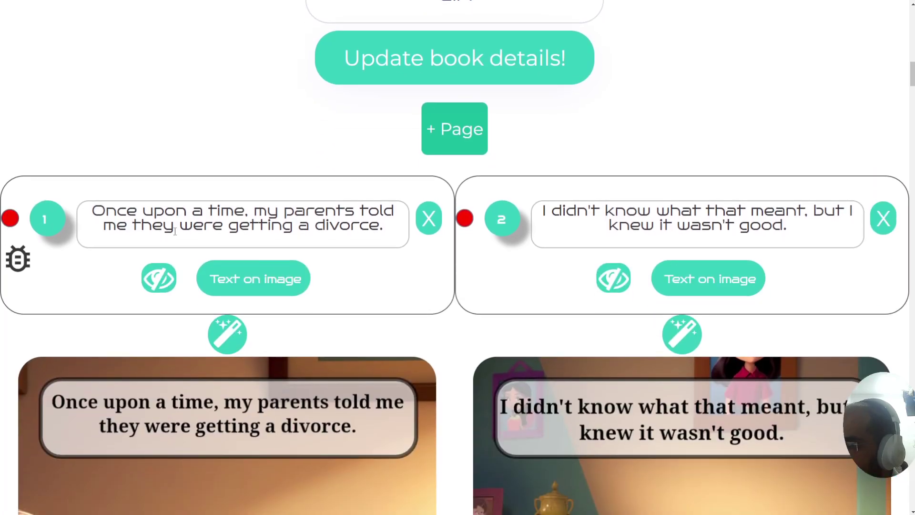
pyautogui.keyDown('ctrl'); pyautogui.scroll(-3, 175, 232); pyautogui.keyUp('ctrl')
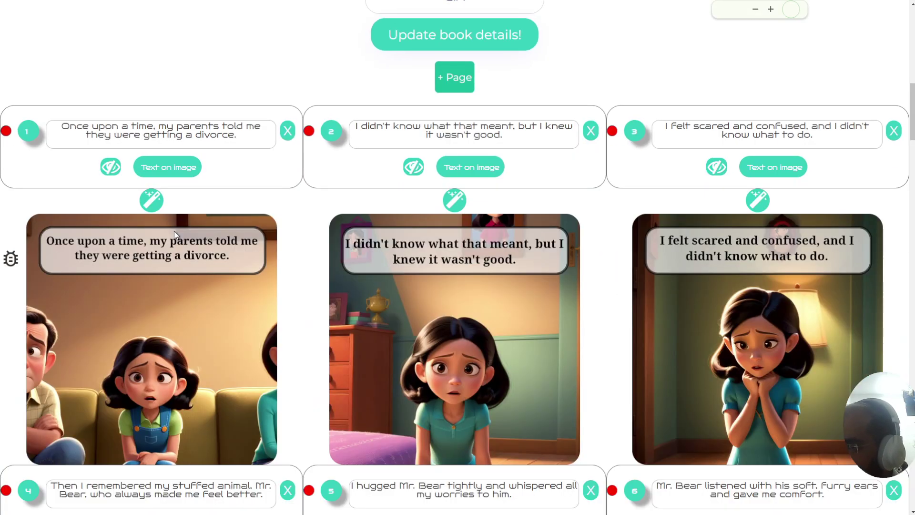
pyautogui.scroll(-5, 173, 231)
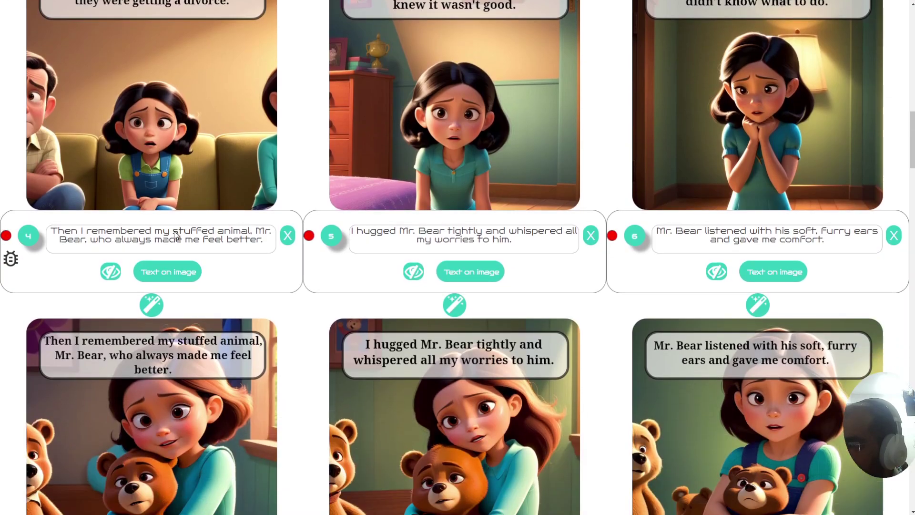
pyautogui.scroll(-3, 175, 234)
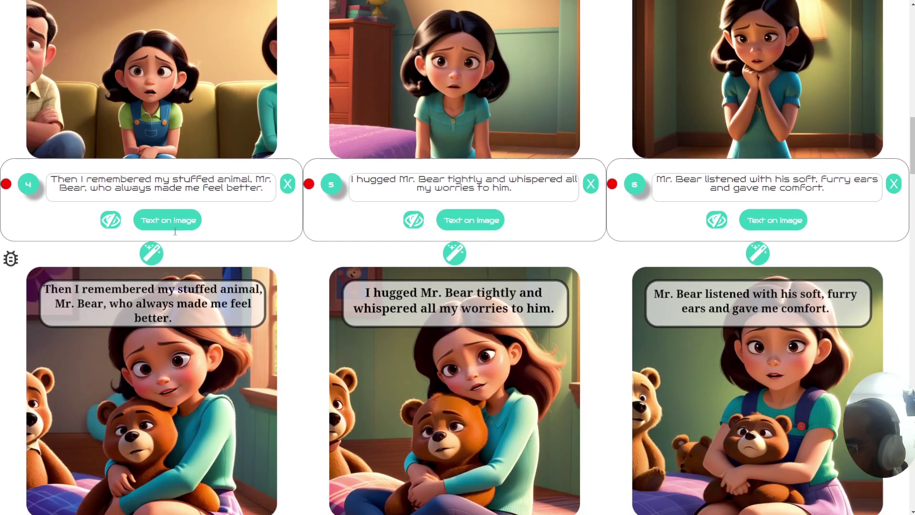
pyautogui.scroll(-3, 175, 231)
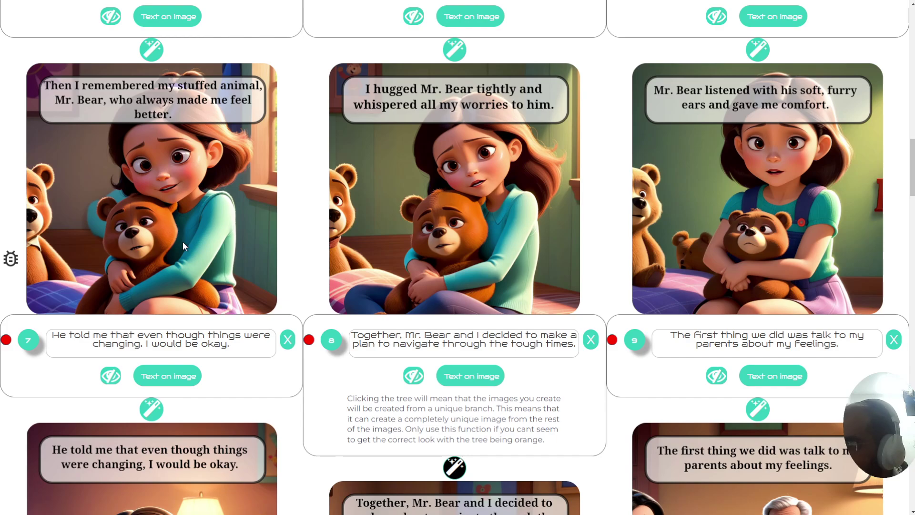
pyautogui.scroll(-6, 182, 241)
pyautogui.scroll(-8, 183, 247)
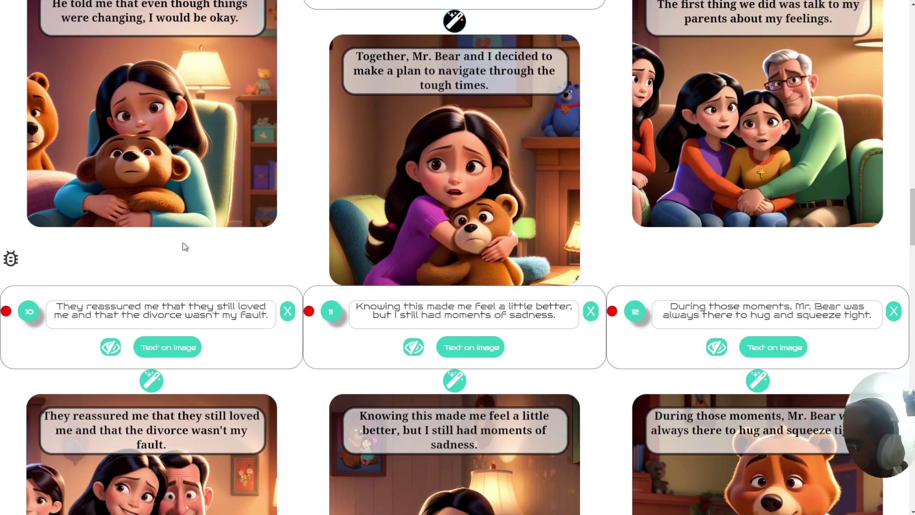
pyautogui.scroll(-3, 182, 262)
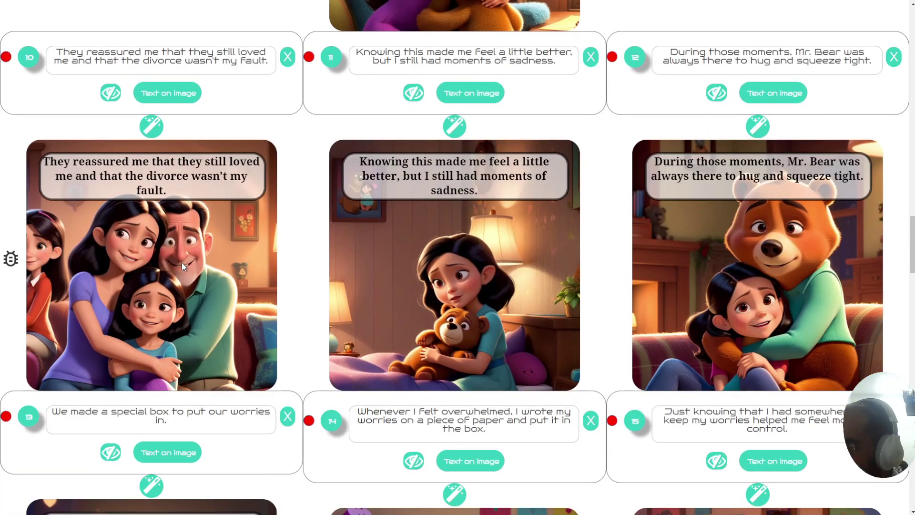
pyautogui.scroll(-2, 365, 262)
pyautogui.scroll(-6, 361, 264)
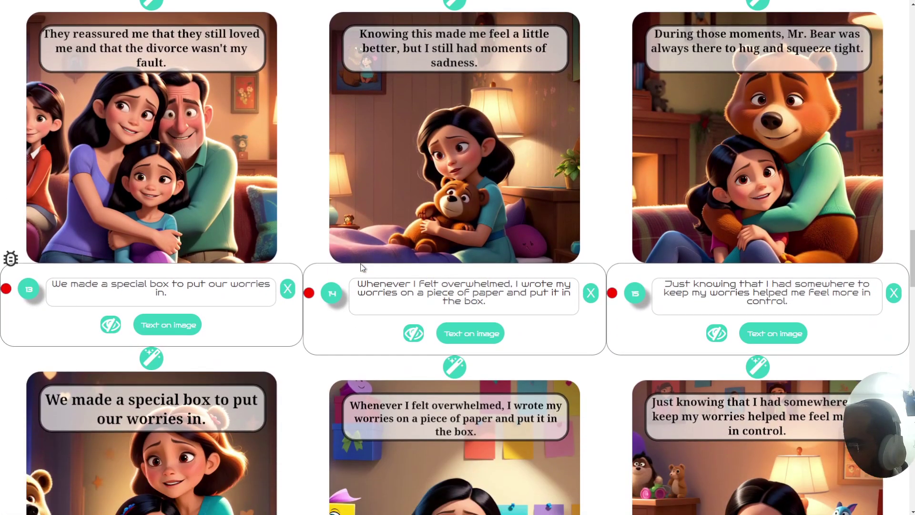
pyautogui.scroll(8, 360, 263)
pyautogui.scroll(13, 360, 263)
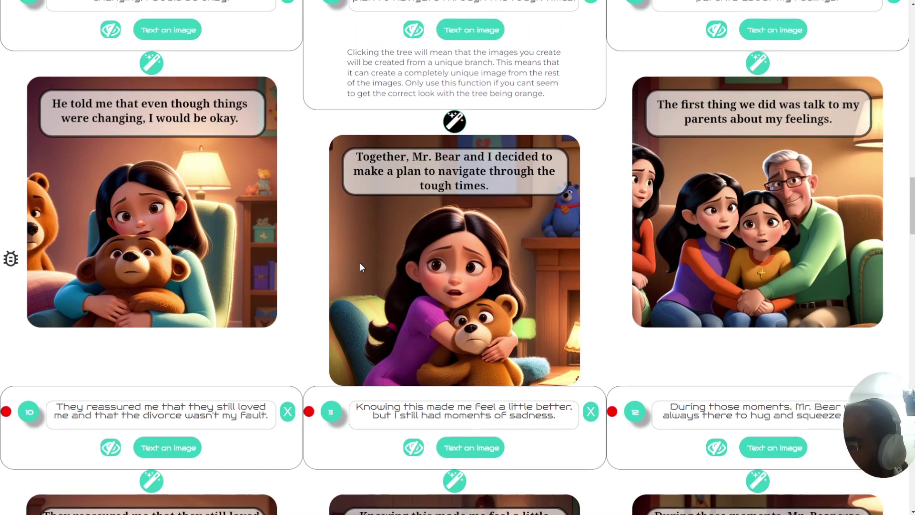
pyautogui.scroll(3, 348, 305)
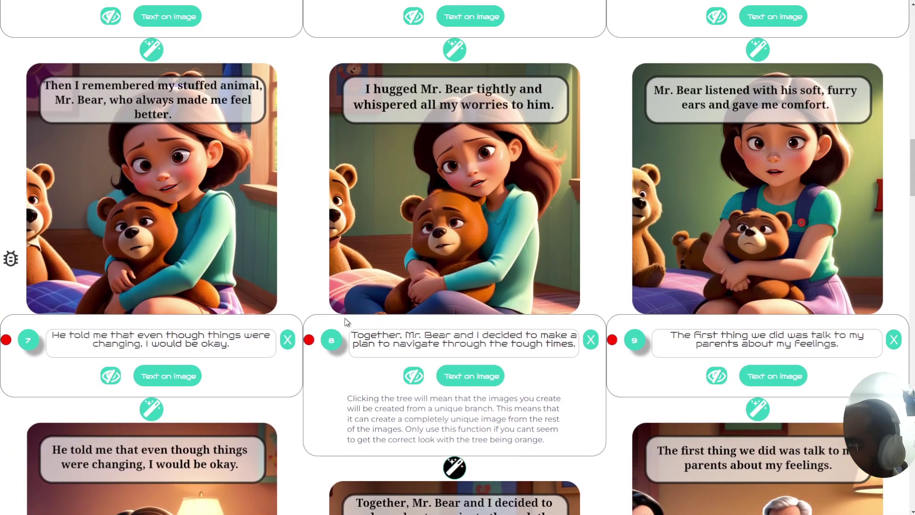
pyautogui.scroll(3, 619, 287)
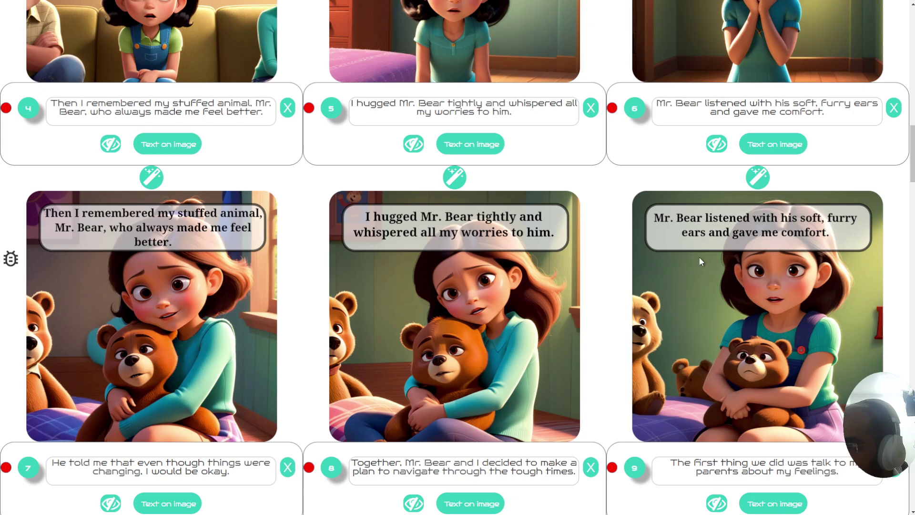
pyautogui.scroll(10, 612, 296)
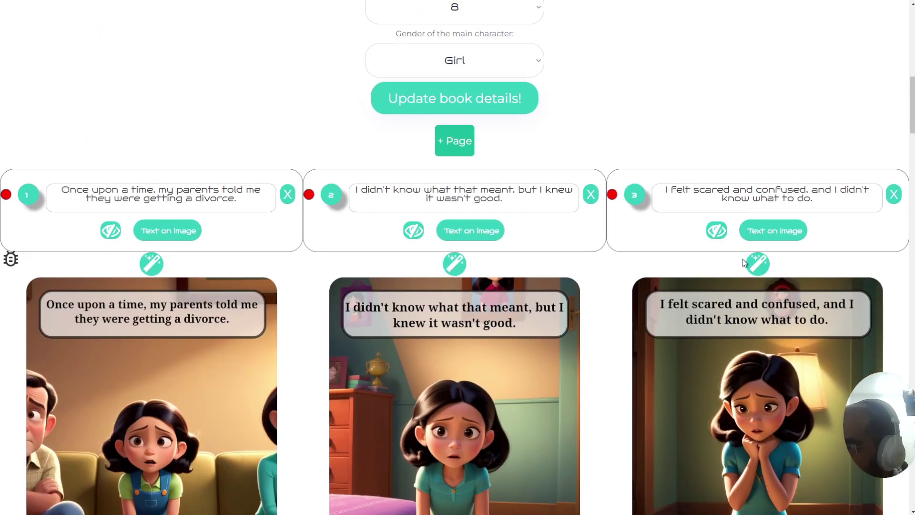
pyautogui.hotkey('ctrl', '+')
pyautogui.hotkey('ctrl', '+')
pyautogui.hotkey('ctrl', '+')
pyautogui.hotkey('ctrl', '+')
pyautogui.scroll(-4, 181, 239)
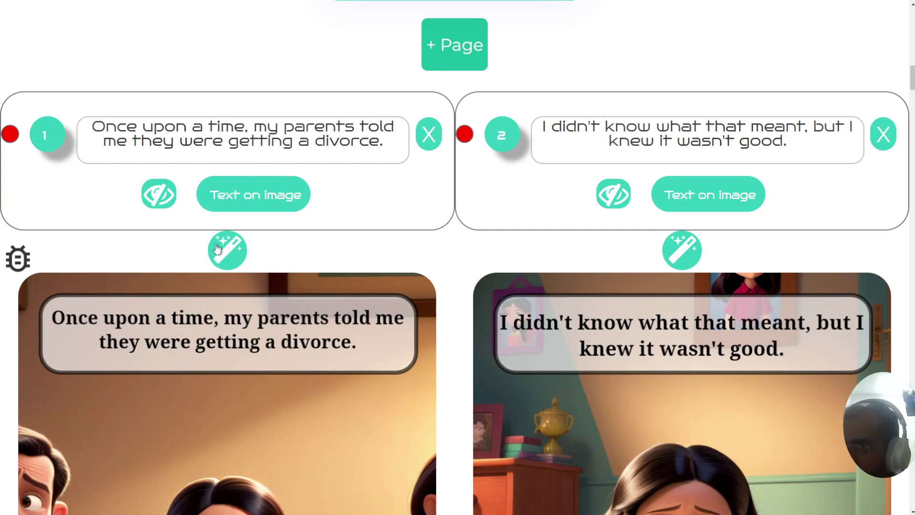
pyautogui.scroll(-4, 272, 330)
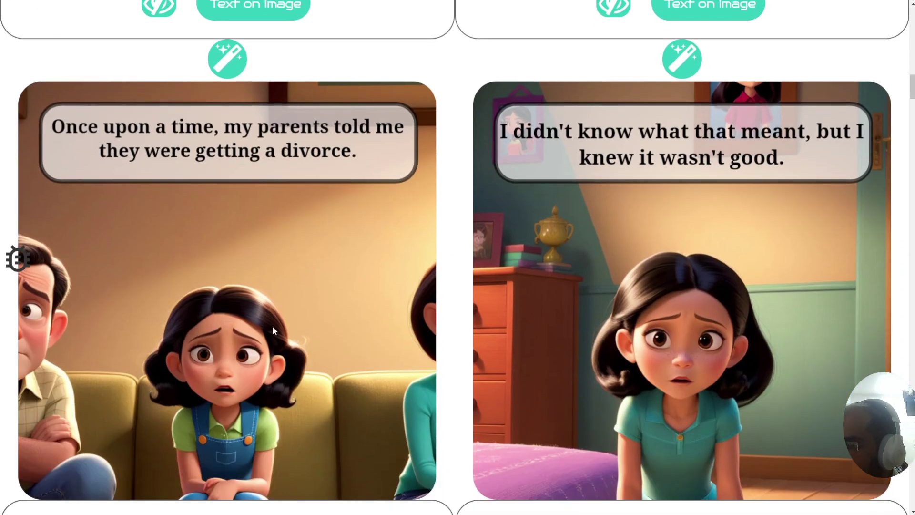
pyautogui.scroll(5, 298, 363)
pyautogui.scroll(5, 196, 362)
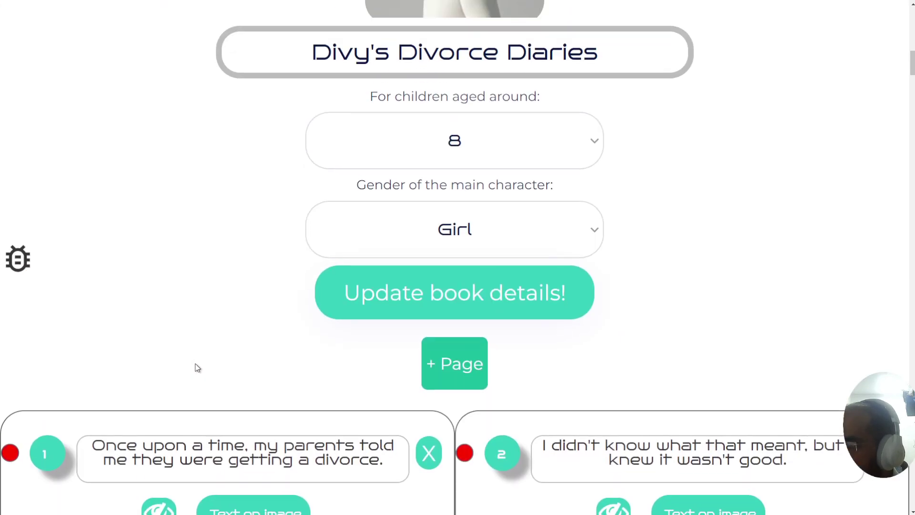
pyautogui.keyDown('ctrl'); pyautogui.scroll(-3, 196, 367); pyautogui.keyUp('ctrl')
pyautogui.scroll(6, 223, 353)
pyautogui.scroll(4, 223, 352)
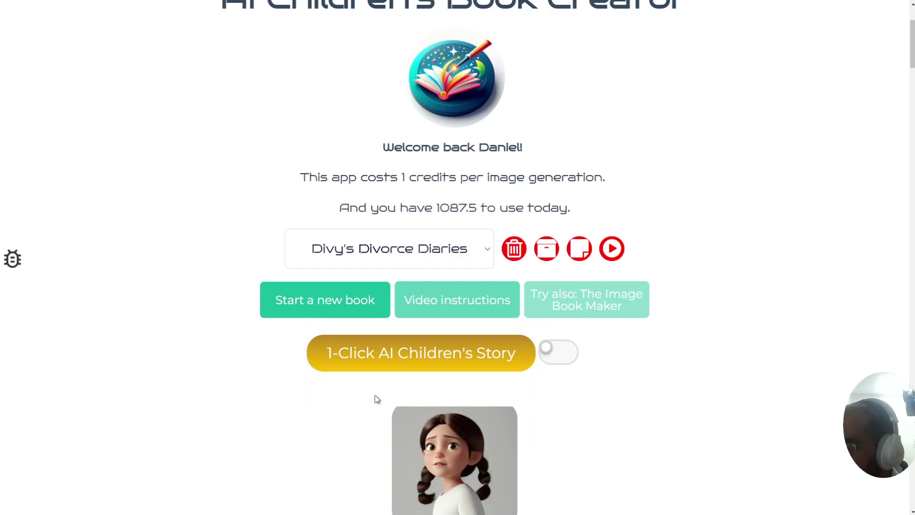
pyautogui.scroll(2, 338, 409)
pyautogui.scroll(1, 338, 409)
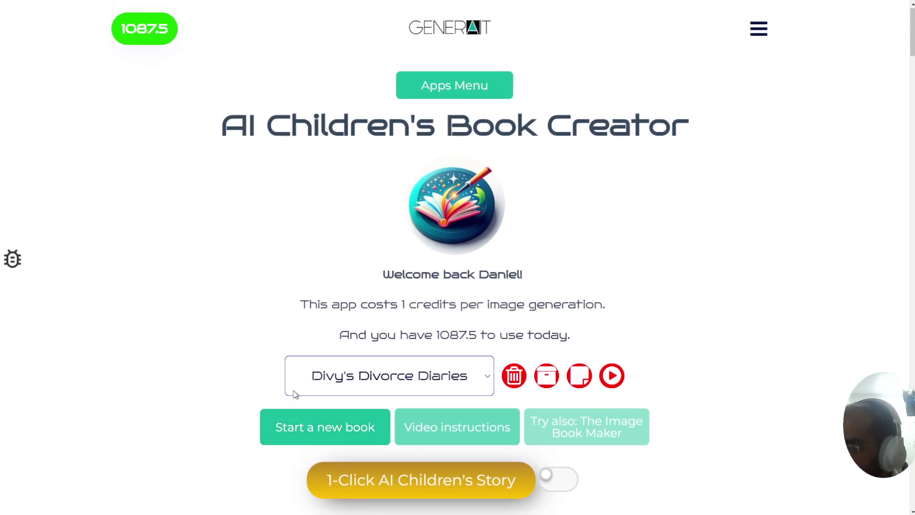
pyautogui.scroll(-1, 190, 353)
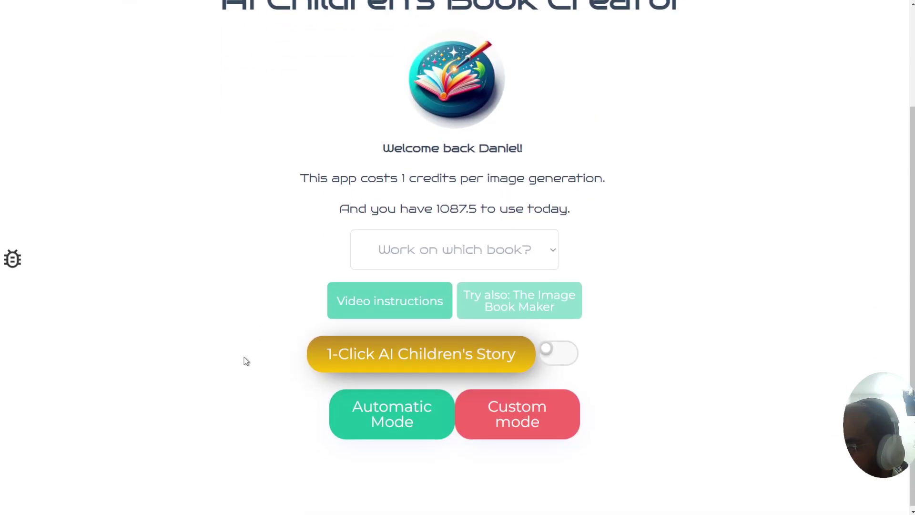
pyautogui.scroll(3, 531, 423)
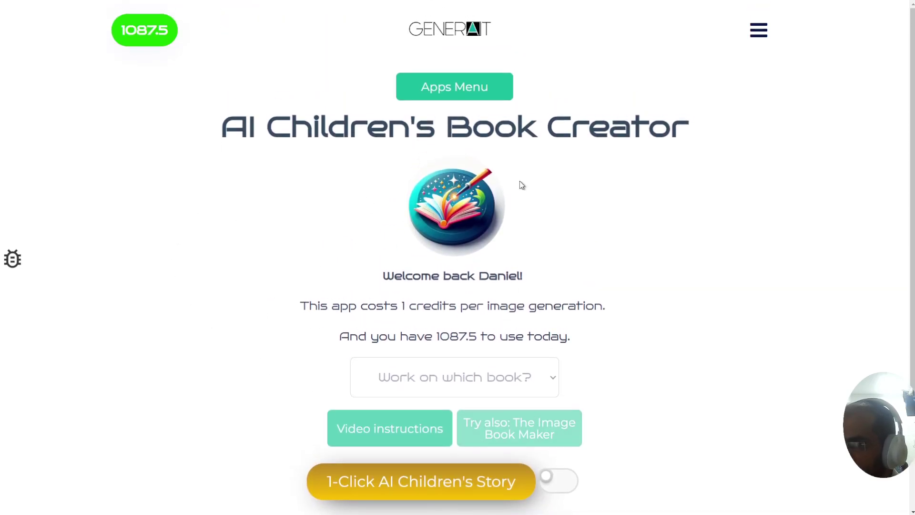
pyautogui.scroll(-3, 510, 177)
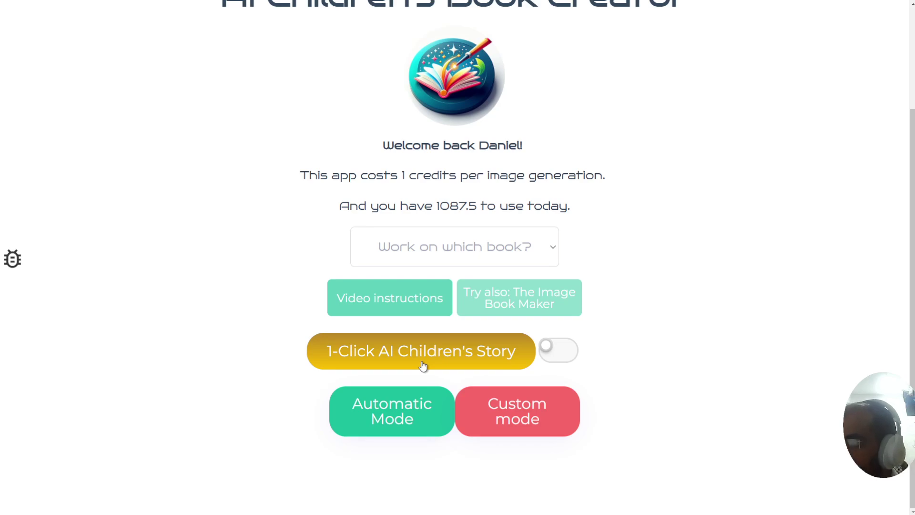
# - Create a book from the quick prompt 'Joanna learns to love reading'
pyautogui.click(381, 350)
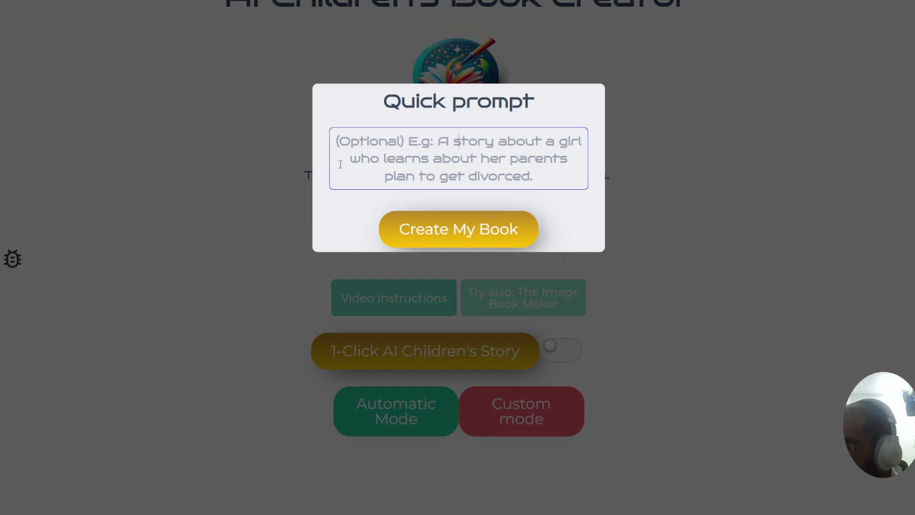
pyautogui.write('J')
pyautogui.press('BackSpace')
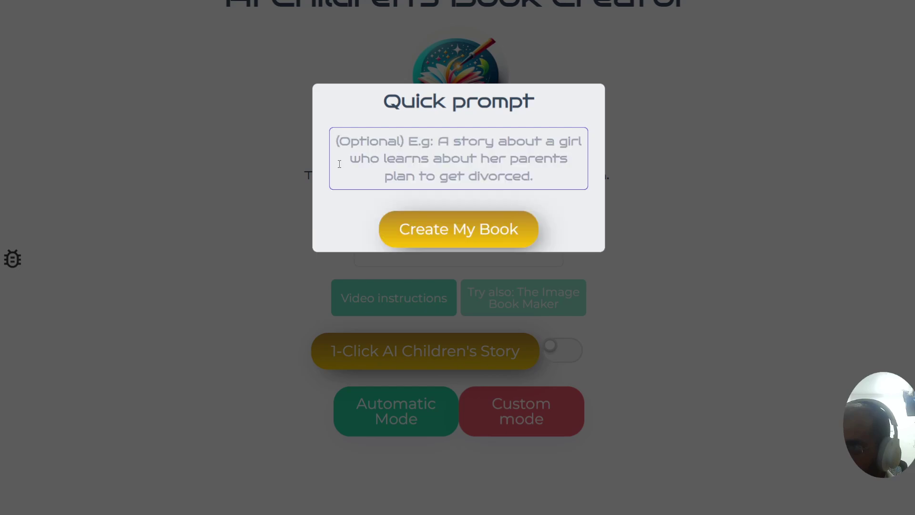
pyautogui.write('Joeann')
pyautogui.hotkey('ctrl', 'a')
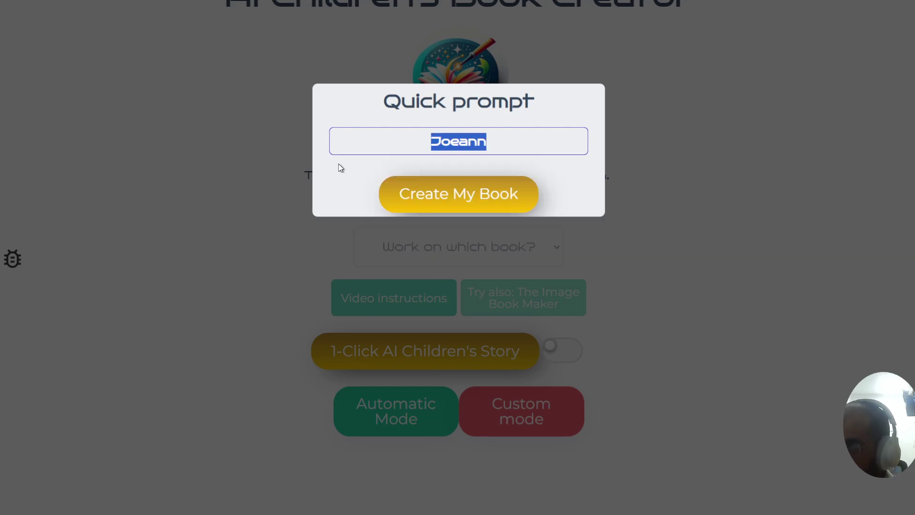
pyautogui.write('Joe')
pyautogui.press('BackSpace')
pyautogui.write('anna')
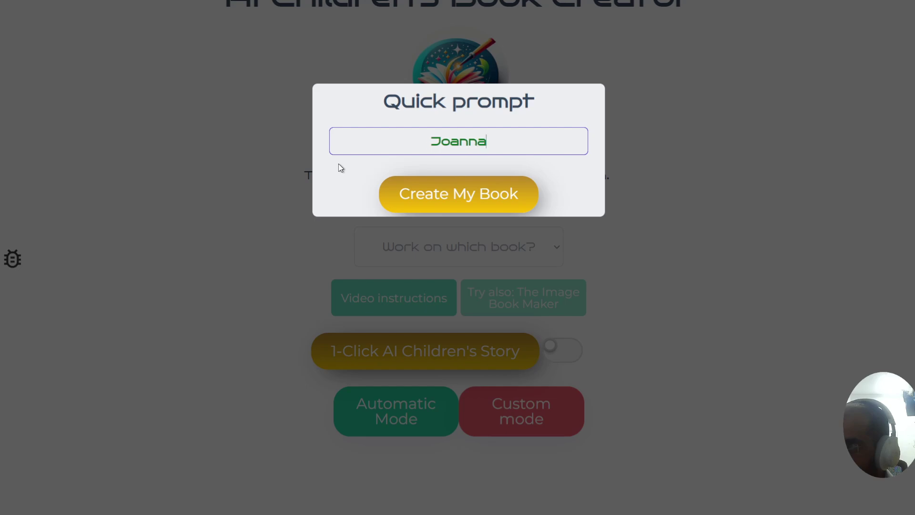
pyautogui.write(' learns to lo')
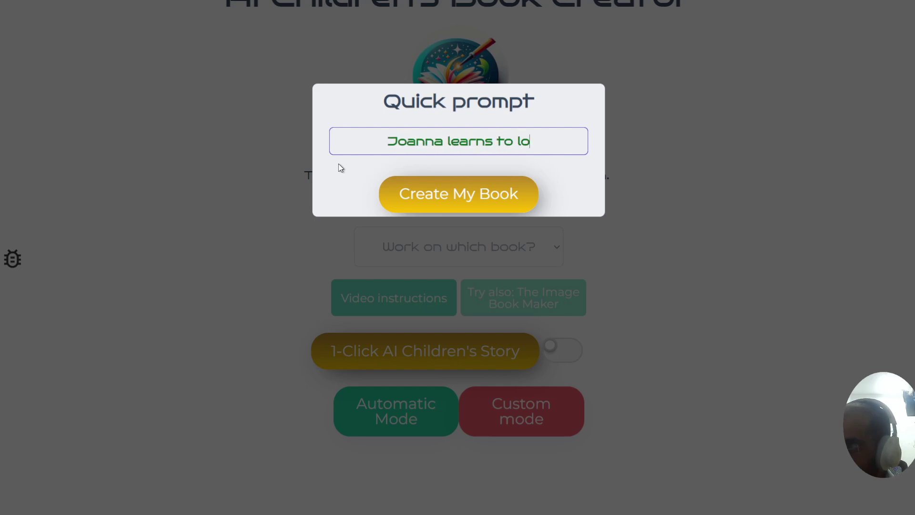
pyautogui.write('ve reading')
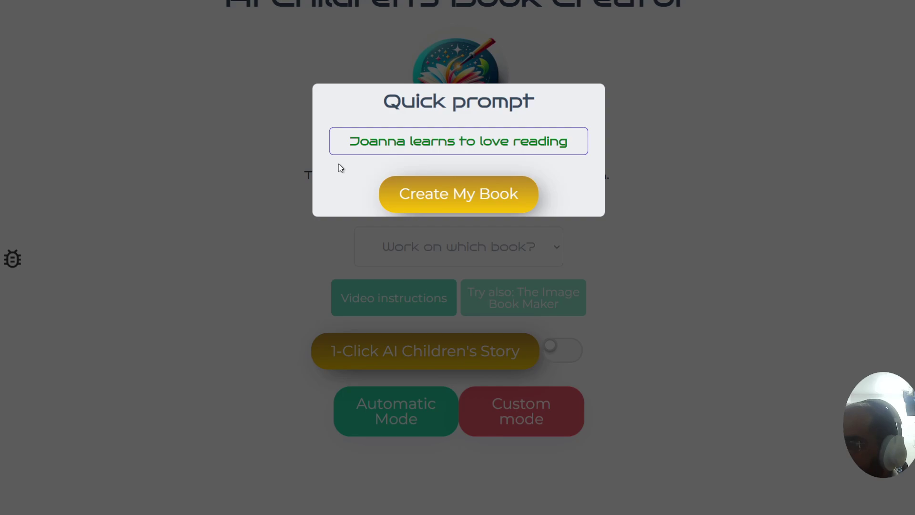
pyautogui.click(436, 200)
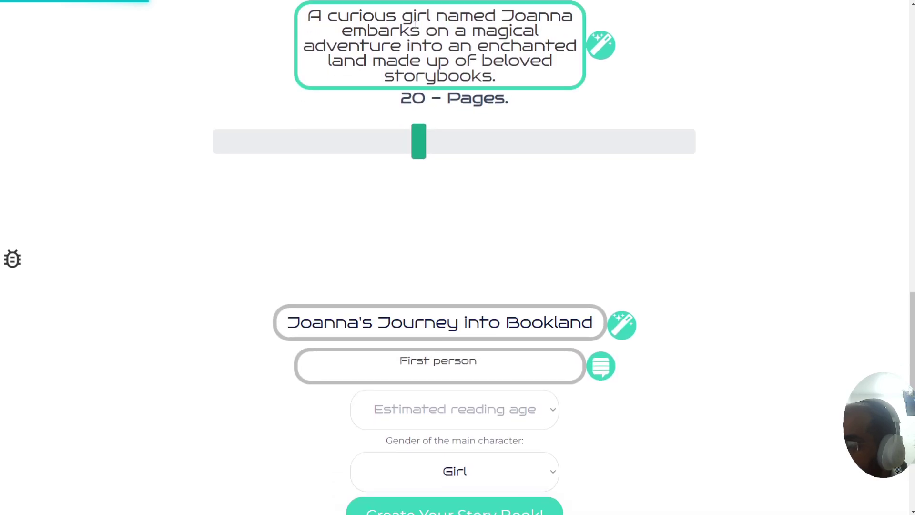
pyautogui.scroll(-3, 395, 23)
pyautogui.scroll(4, 281, 138)
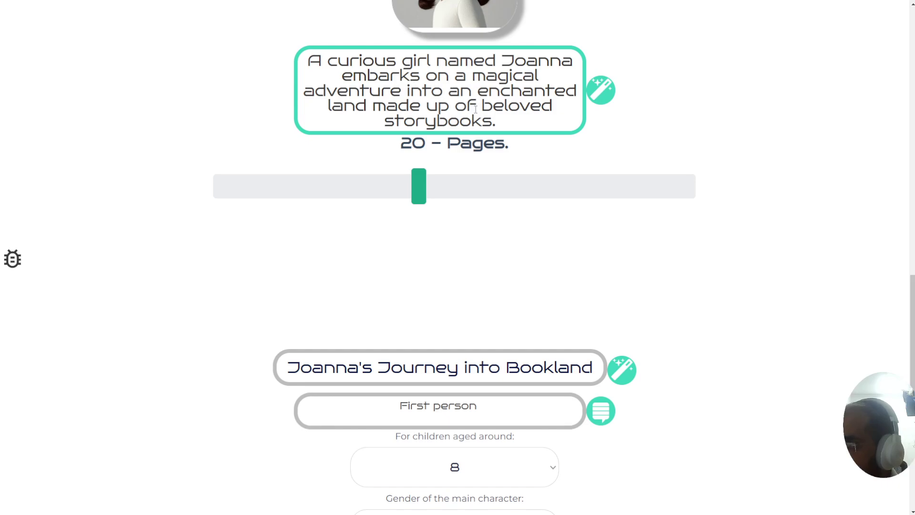
pyautogui.click(443, 378)
pyautogui.moveTo(412, 375); pyautogui.dragTo(570, 370)
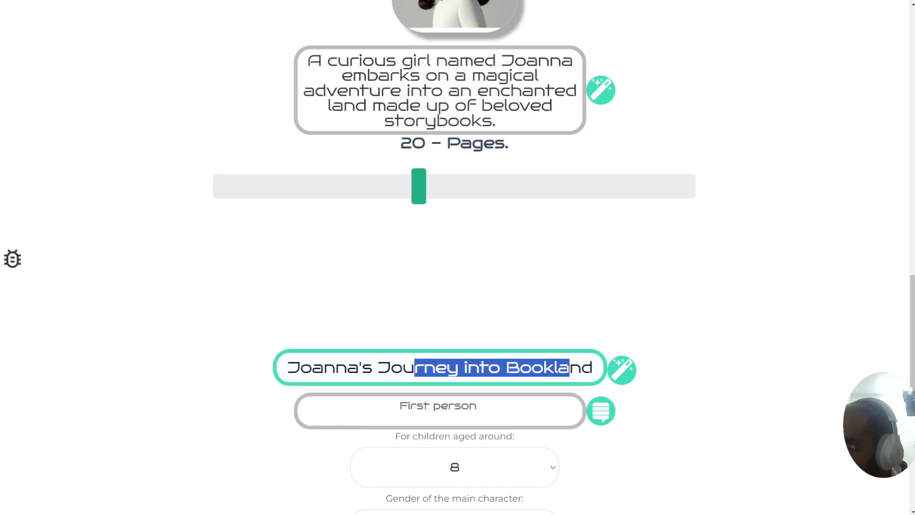
pyautogui.click(401, 256)
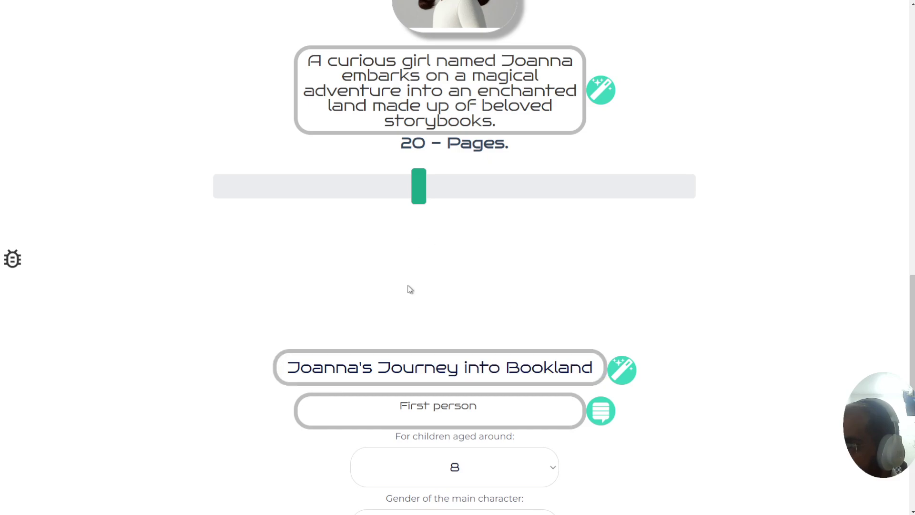
pyautogui.scroll(-3, 414, 310)
pyautogui.click(400, 269)
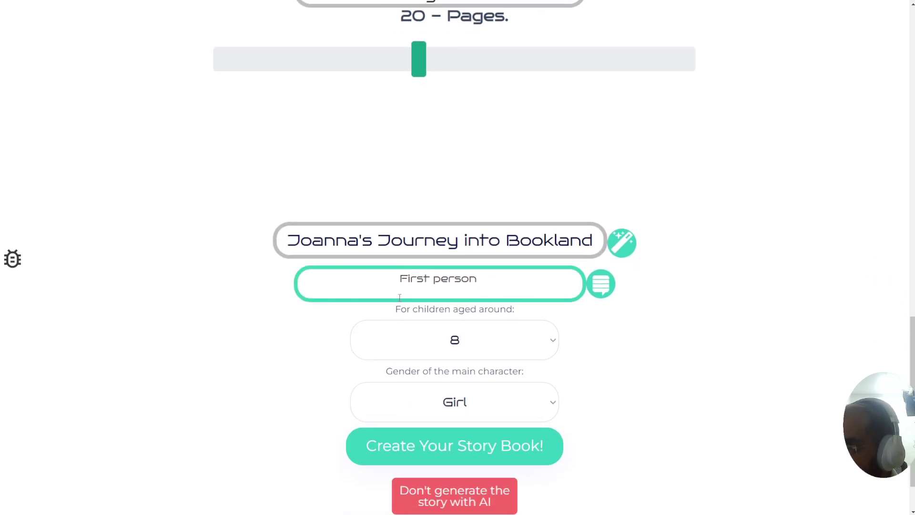
pyautogui.moveTo(399, 298); pyautogui.dragTo(482, 281)
pyautogui.click(481, 280)
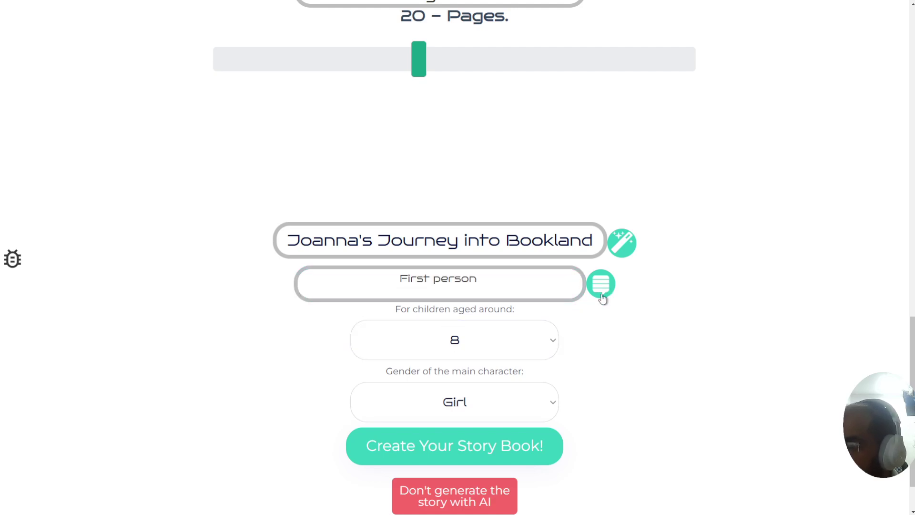
pyautogui.moveTo(505, 286)
pyautogui.mouseDown()
pyautogui.moveTo(378, 273)
pyautogui.moveTo(516, 283)
pyautogui.mouseUp()
pyautogui.click(518, 285)
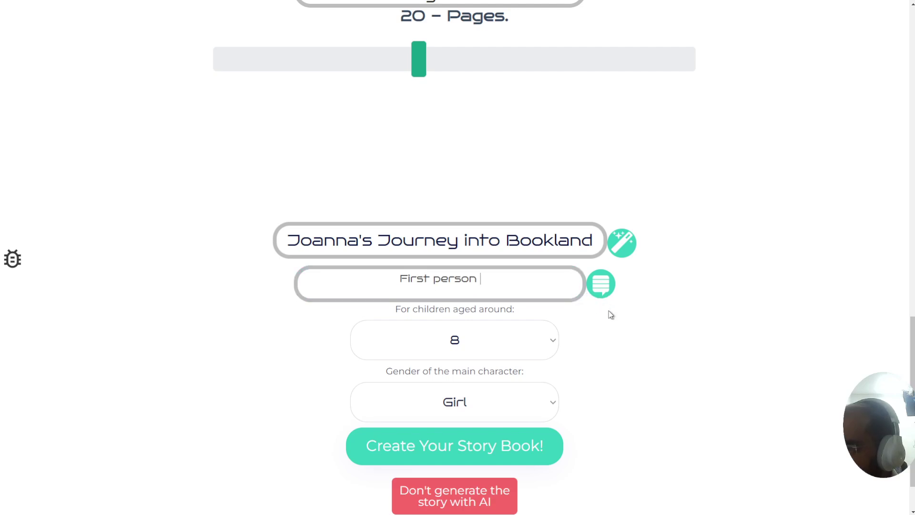
# - Change the writing style to 'Hi, I'm Joanna and I hate reading books... I just think they are boring.'
pyautogui.click(601, 291)
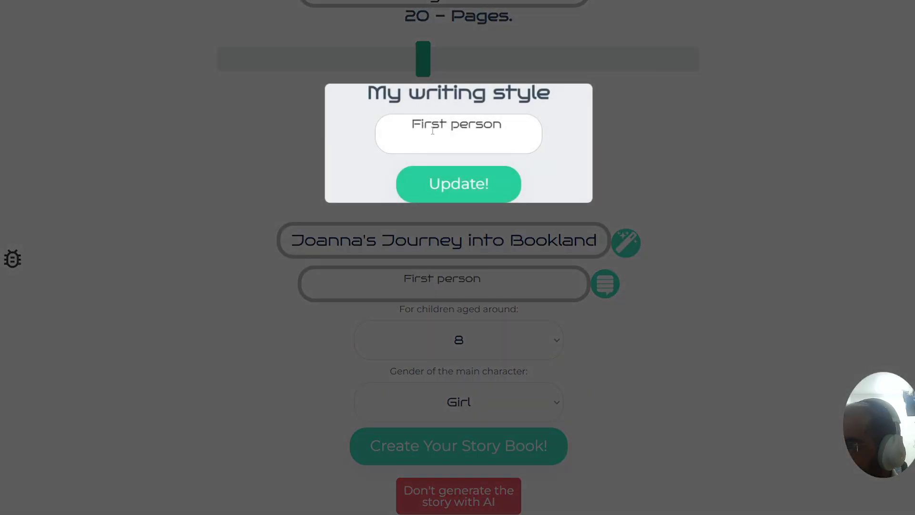
pyautogui.moveTo(506, 125); pyautogui.dragTo(411, 125)
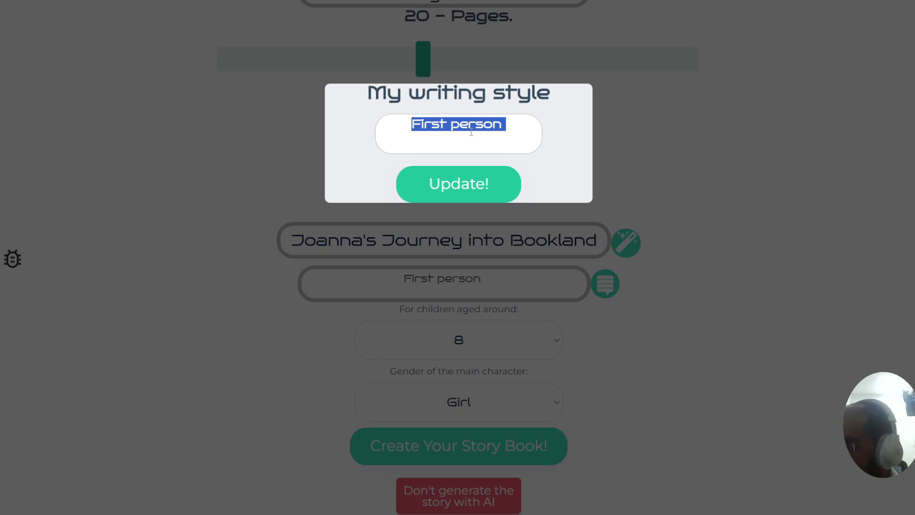
pyautogui.write("Hi, I'")
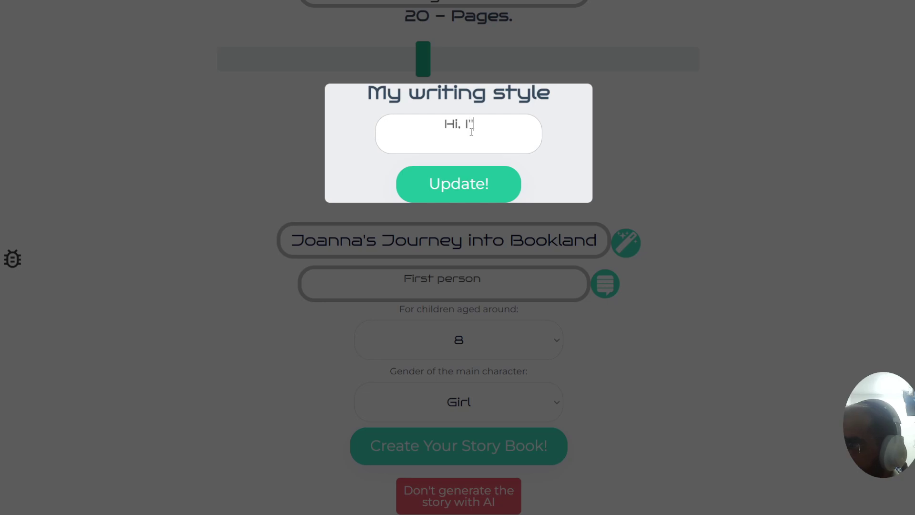
pyautogui.write('m JO')
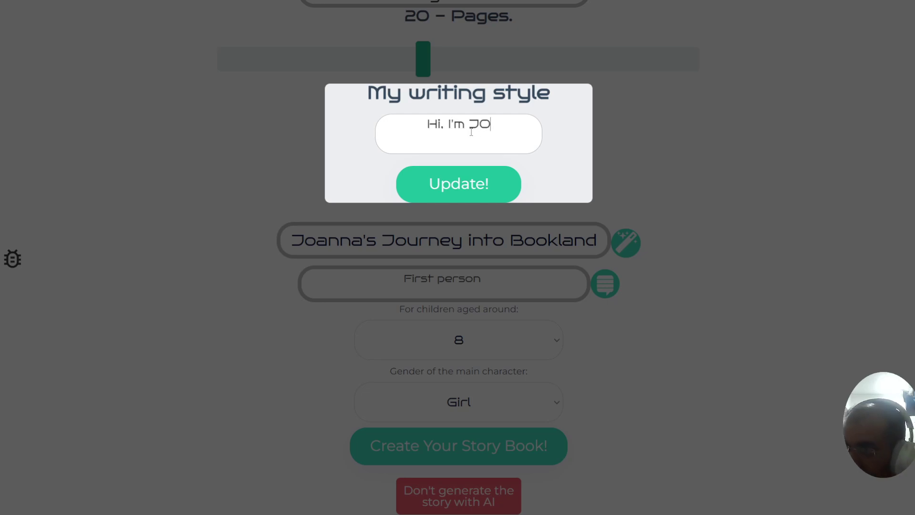
pyautogui.write('anna')
pyautogui.press('BackSpace')
pyautogui.press('BackSpace')
pyautogui.press('BackSpace')
pyautogui.press('BackSpace')
pyautogui.press('BackSpace')
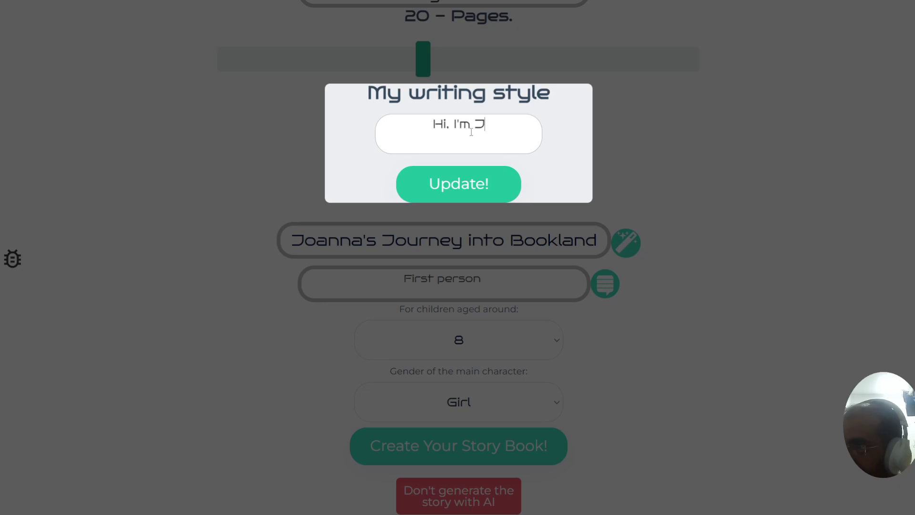
pyautogui.write('oanna and I ha')
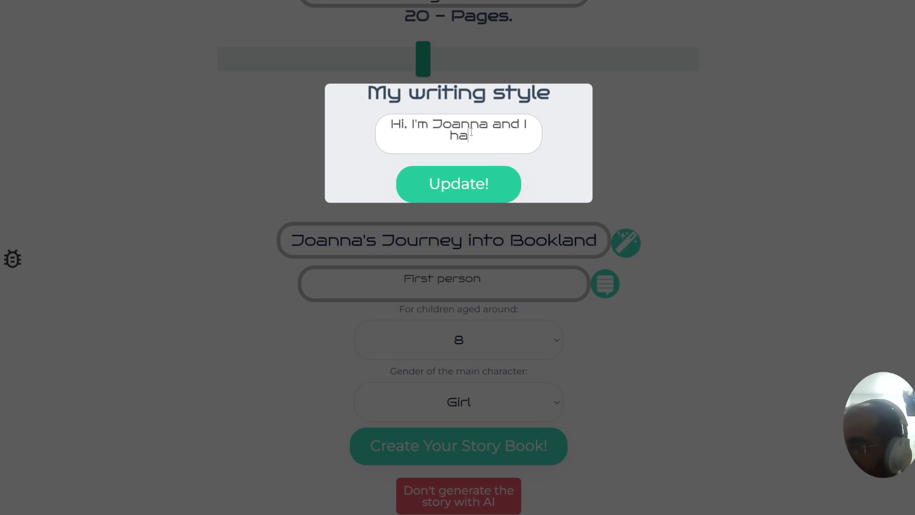
pyautogui.write('te reading book')
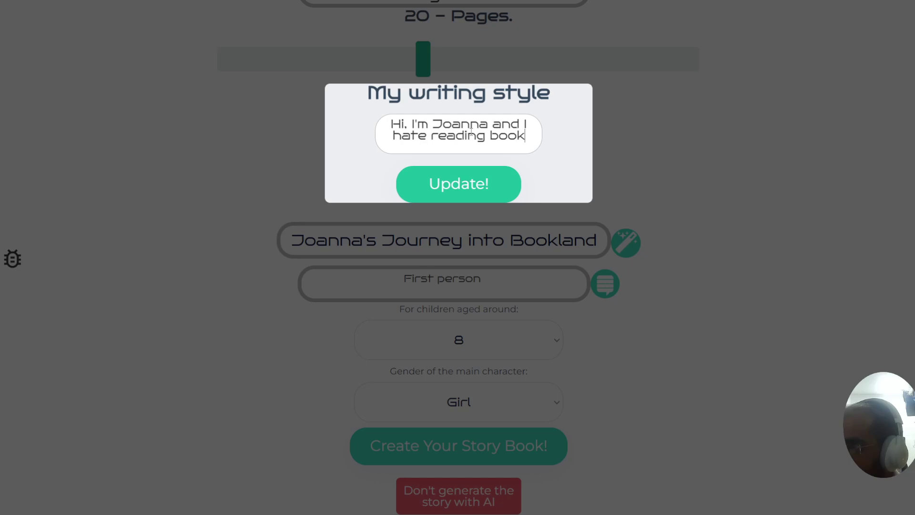
pyautogui.write("s... I'")
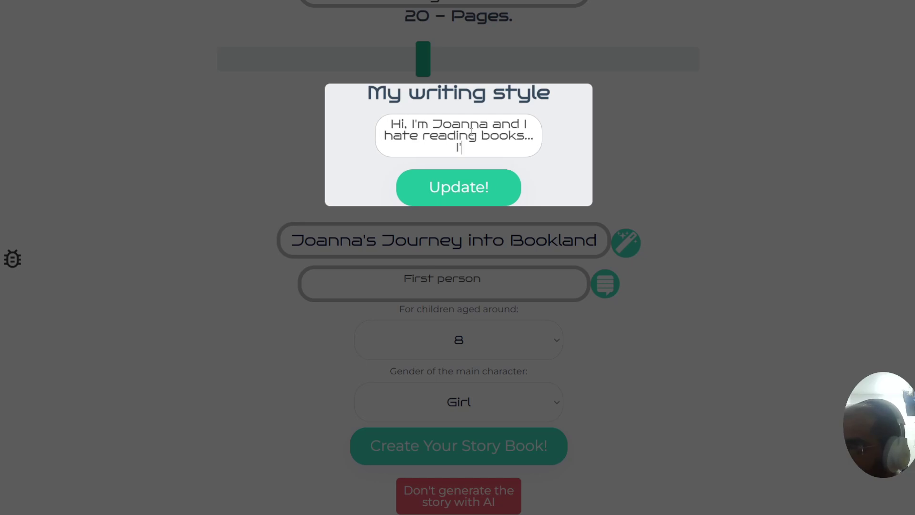
pyautogui.write('m not sure ')
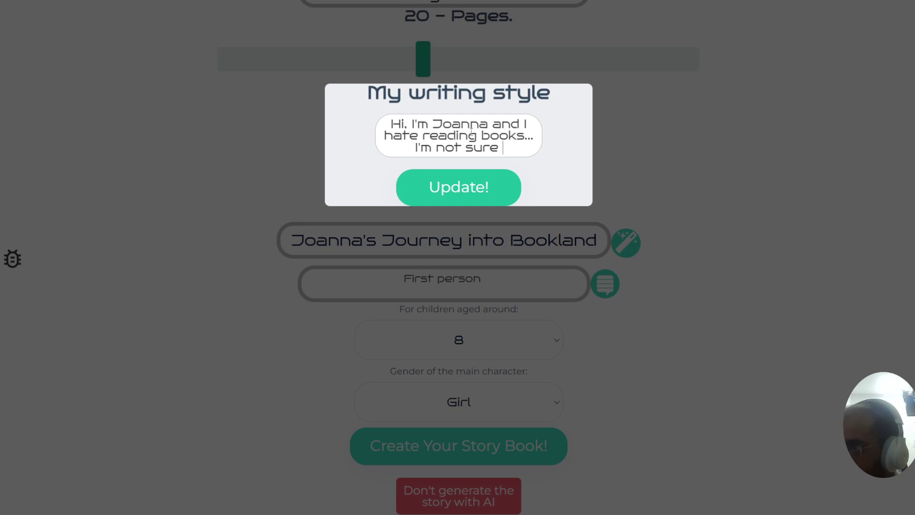
pyautogui.write('why I just think')
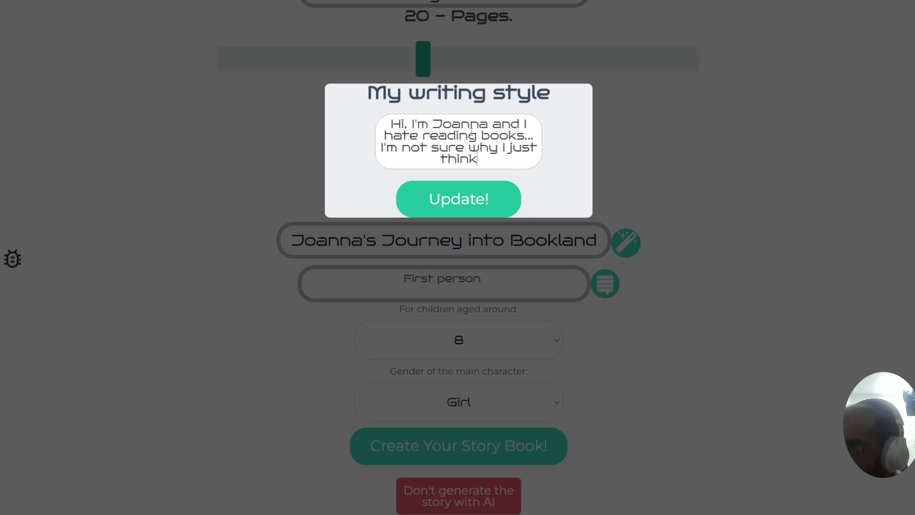
pyautogui.write(' they are boring.')
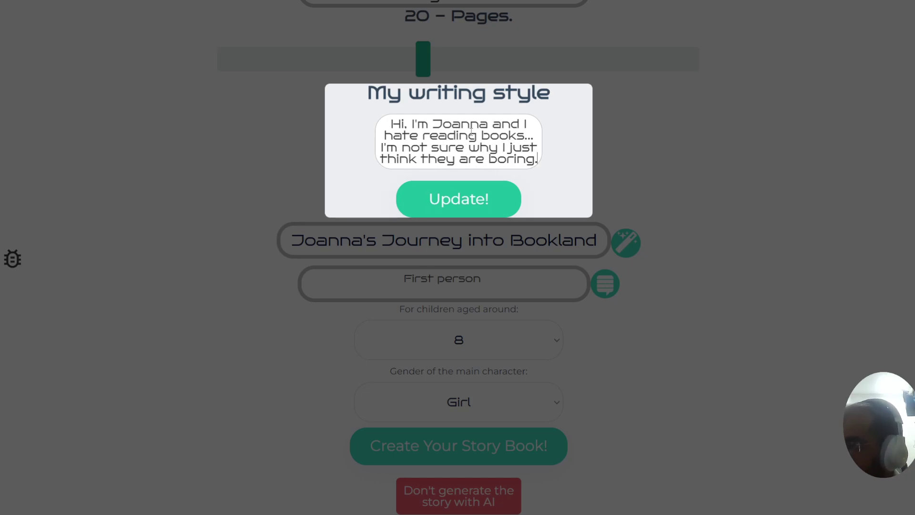
# - Save the new writing style and generate the story pages for an 8-year-old girl
pyautogui.click(463, 201)
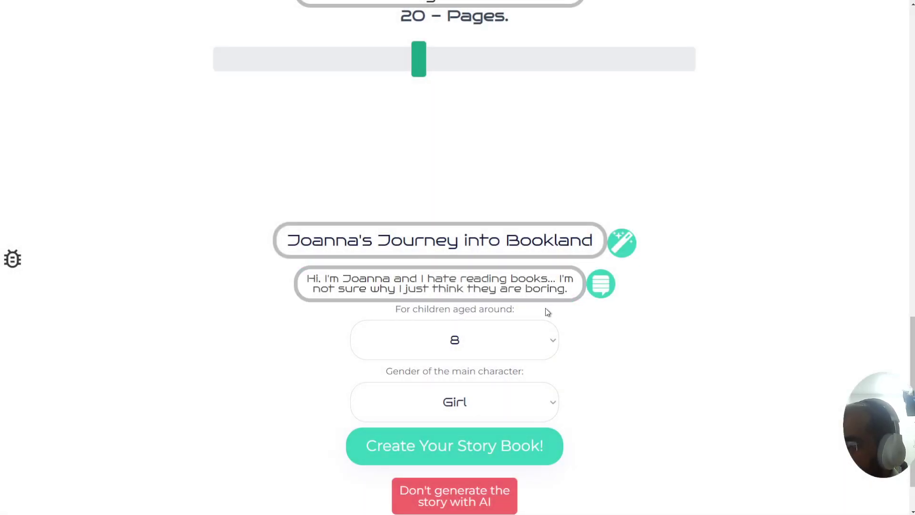
pyautogui.moveTo(300, 280); pyautogui.dragTo(548, 289)
pyautogui.click(547, 289)
pyautogui.scroll(-1, 611, 367)
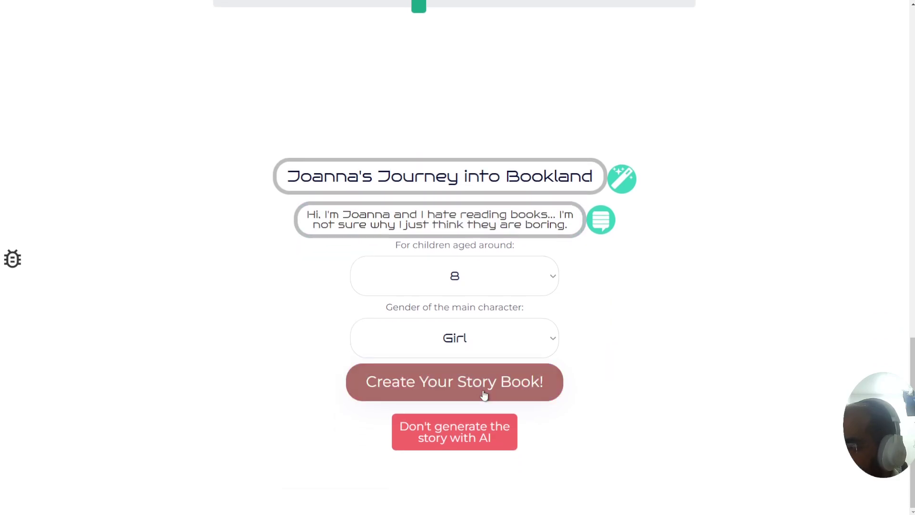
pyautogui.click(481, 392)
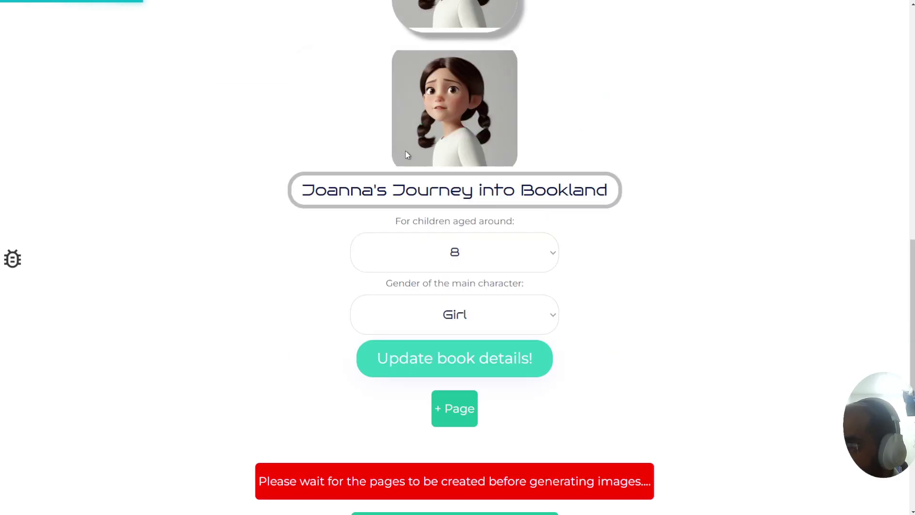
# - Scroll through the generated page cards down to page 21 and the Generate images button
pyautogui.scroll(-4, 296, 223)
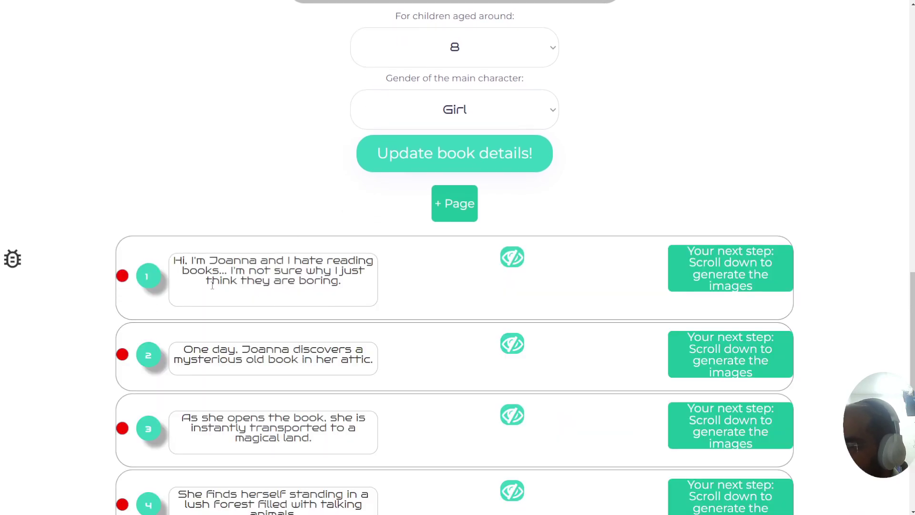
pyautogui.scroll(-5, 229, 305)
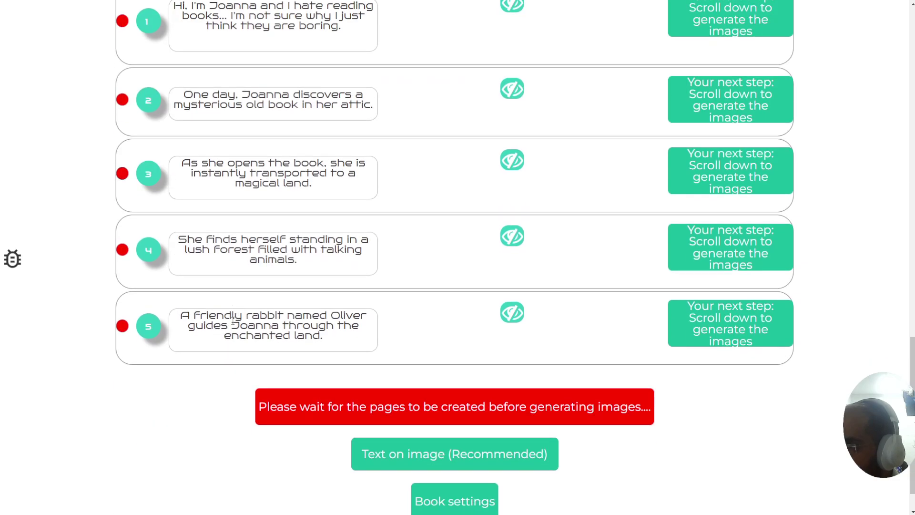
pyautogui.scroll(-4, 233, 321)
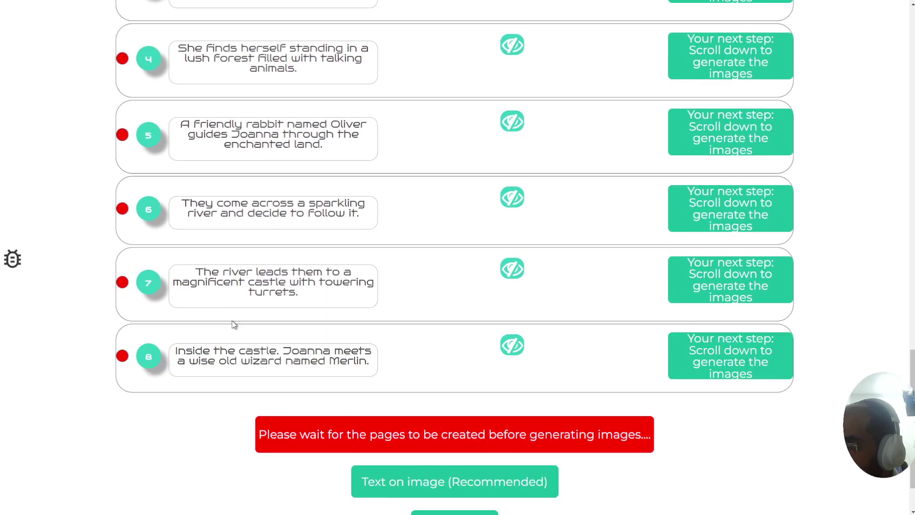
pyautogui.scroll(-2, 233, 324)
pyautogui.scroll(-2, 232, 326)
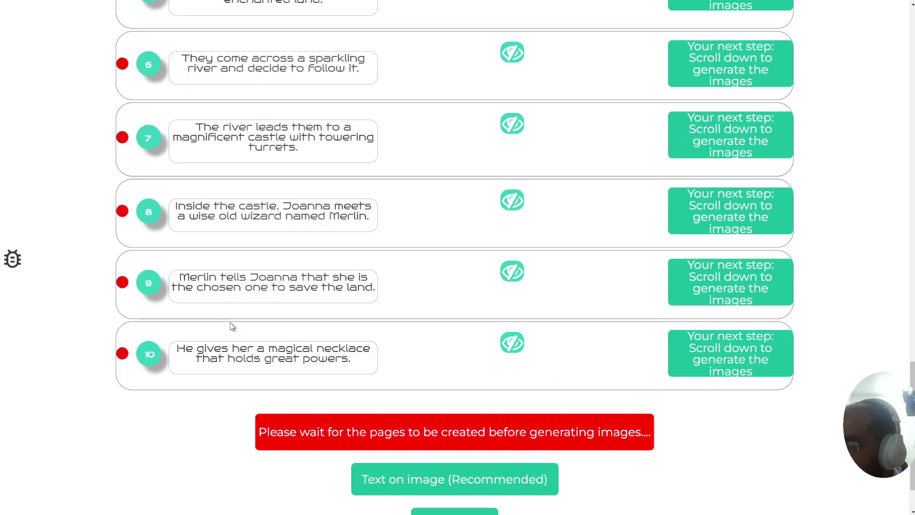
pyautogui.scroll(-2, 232, 327)
pyautogui.scroll(-4, 231, 327)
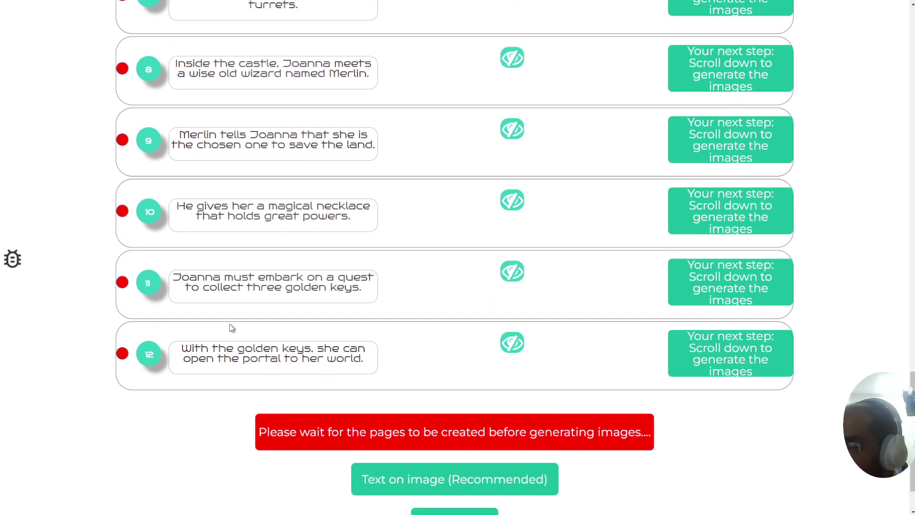
pyautogui.scroll(-2, 231, 328)
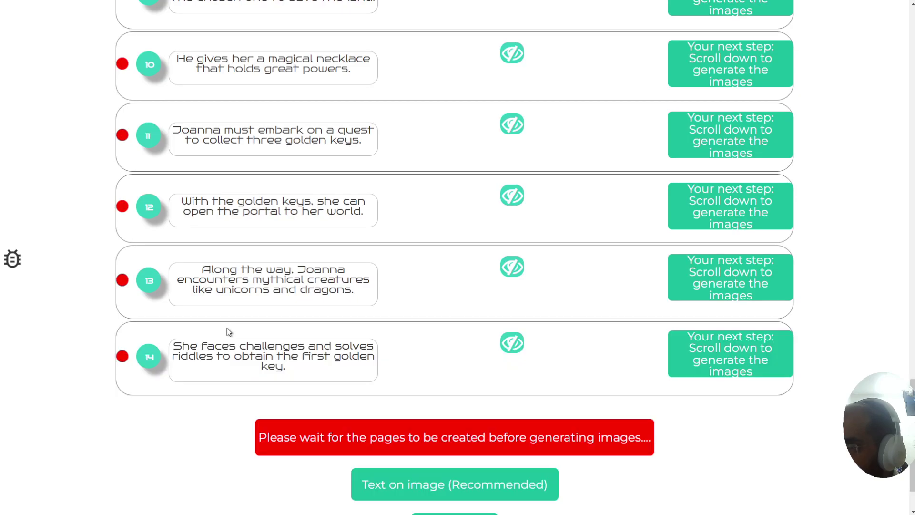
pyautogui.scroll(-2, 181, 378)
pyautogui.scroll(20, 171, 380)
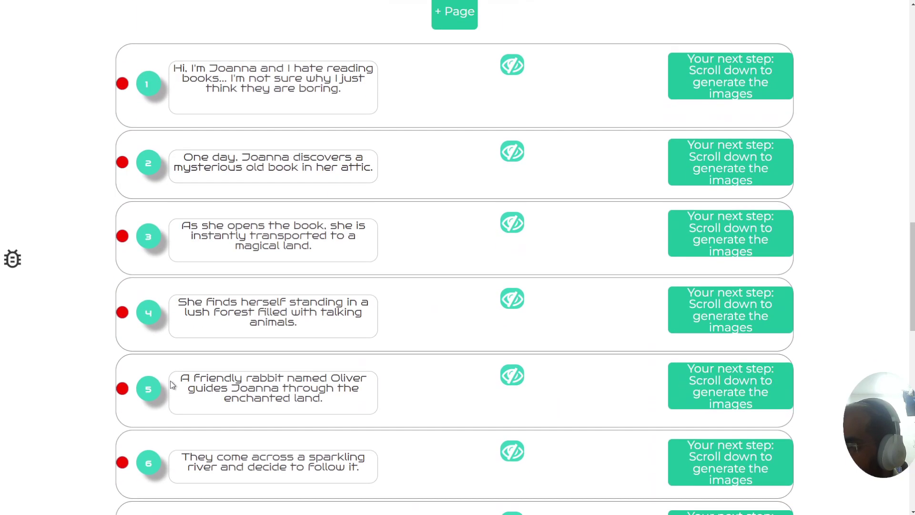
pyautogui.scroll(4, 170, 382)
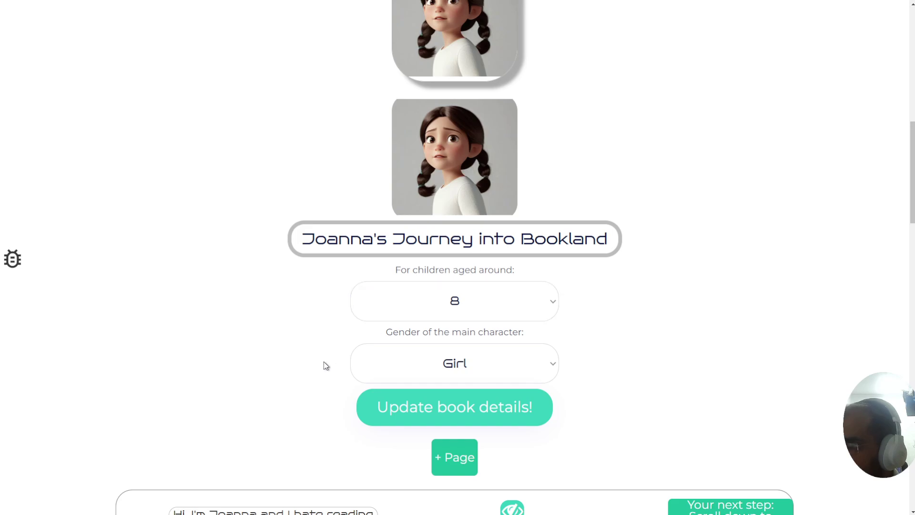
pyautogui.scroll(4, 323, 366)
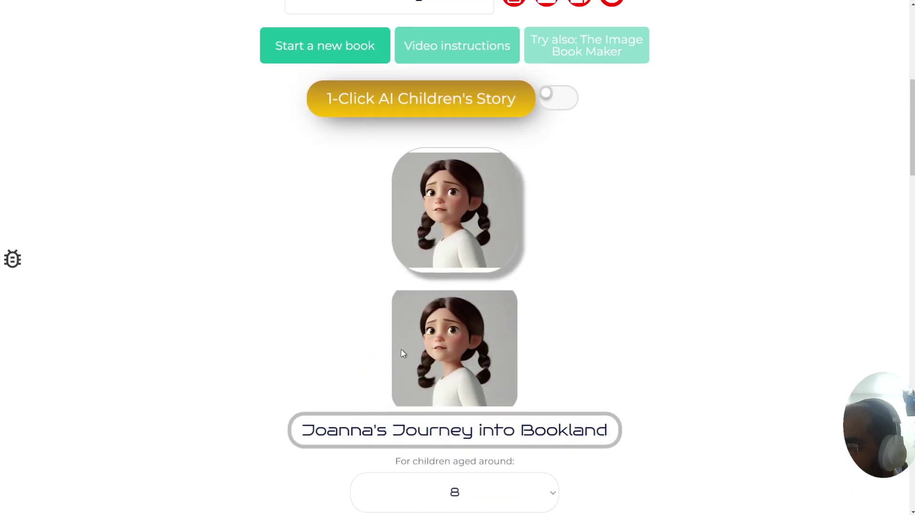
pyautogui.scroll(-20, 171, 289)
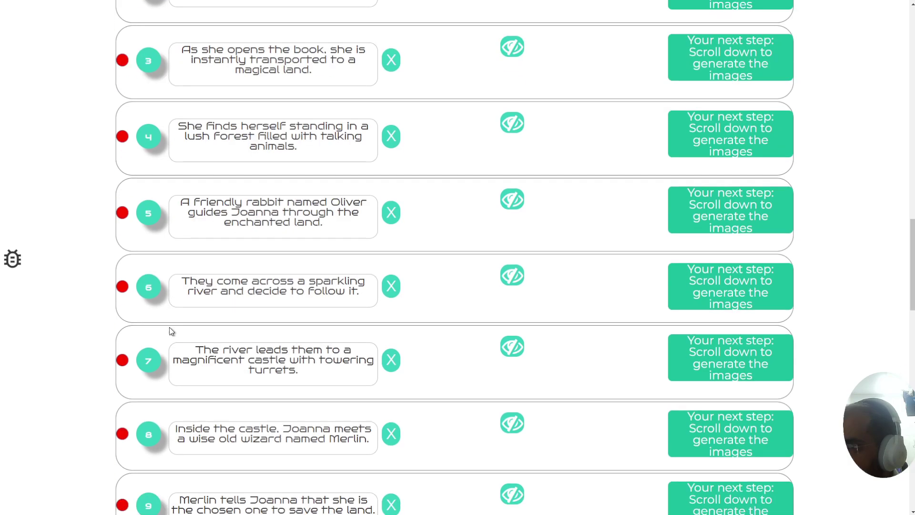
pyautogui.scroll(-14, 175, 436)
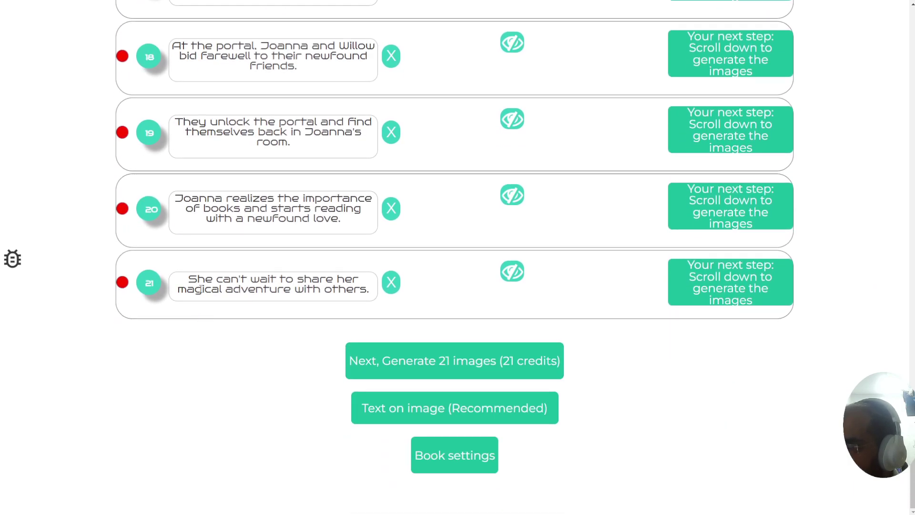
# - Launch illustration of all 21 pages for 21 credits and watch the first images appear
pyautogui.click(440, 368)
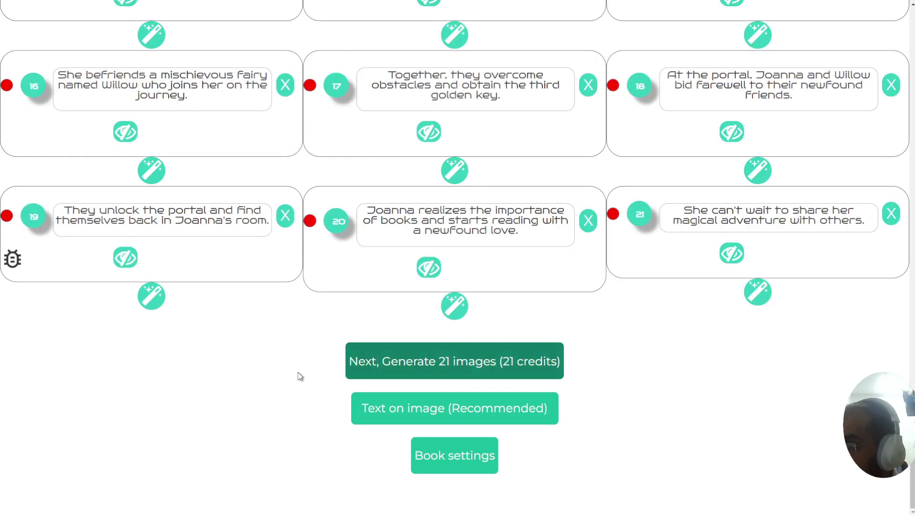
pyautogui.click(382, 371)
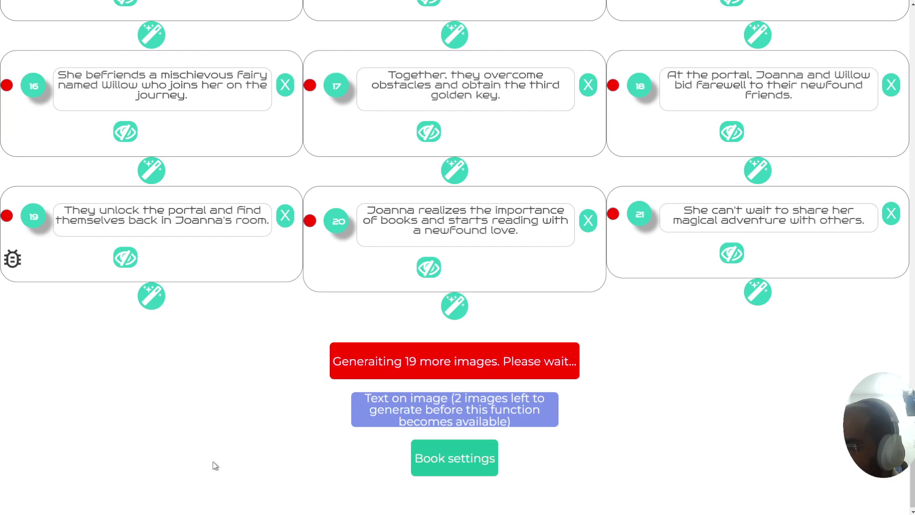
pyautogui.scroll(20, 210, 473)
pyautogui.scroll(-3, 205, 482)
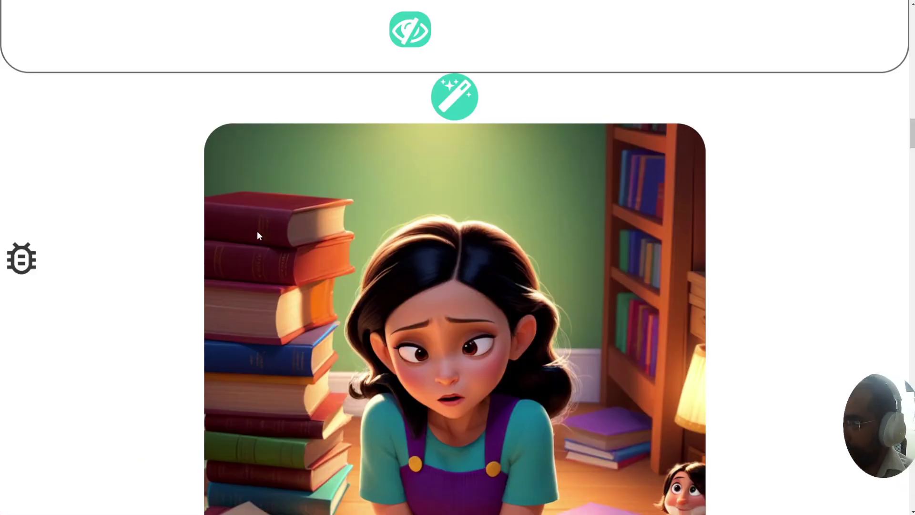
# - Read the story text of pages 1 and 2, selecting passages along the way
pyautogui.scroll(4, 171, 178)
pyautogui.moveTo(262, 120); pyautogui.dragTo(629, 141)
pyautogui.scroll(-5, 618, 181)
pyautogui.scroll(-4, 421, 265)
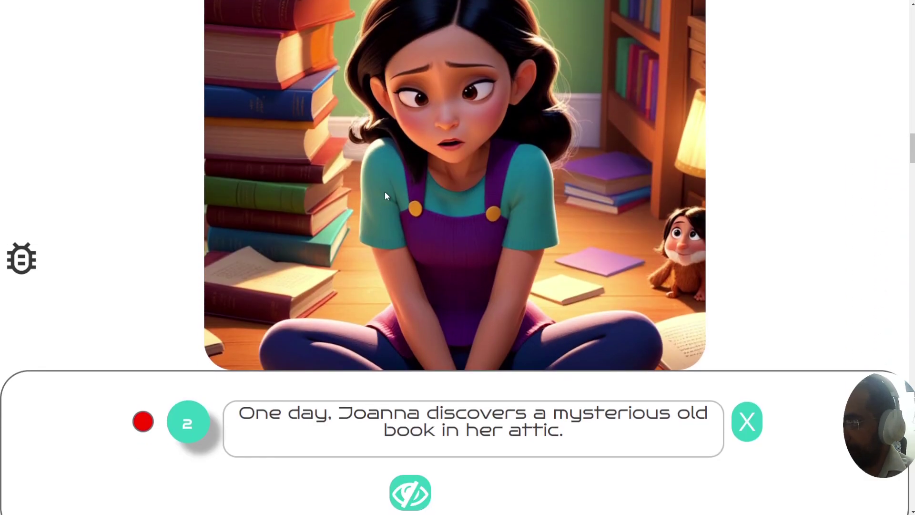
pyautogui.scroll(-9, 487, 138)
pyautogui.scroll(4, 485, 141)
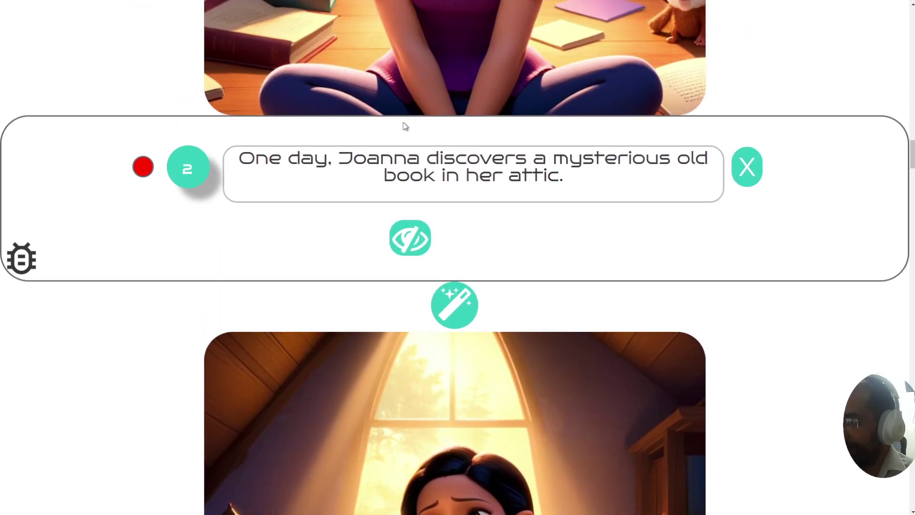
pyautogui.moveTo(344, 159); pyautogui.dragTo(592, 157)
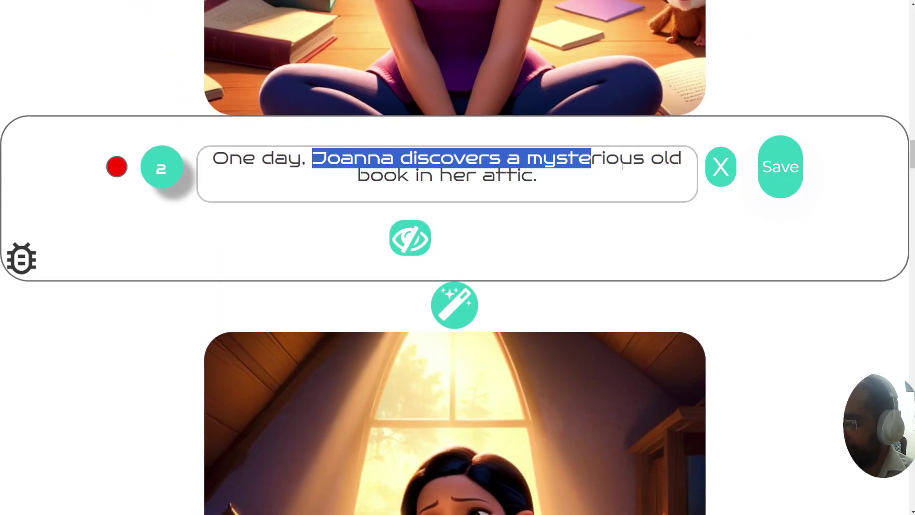
pyautogui.click(621, 166)
# - Scroll down to page 6, click into its text, then continue toward pages 13–21
pyautogui.scroll(-7, 603, 175)
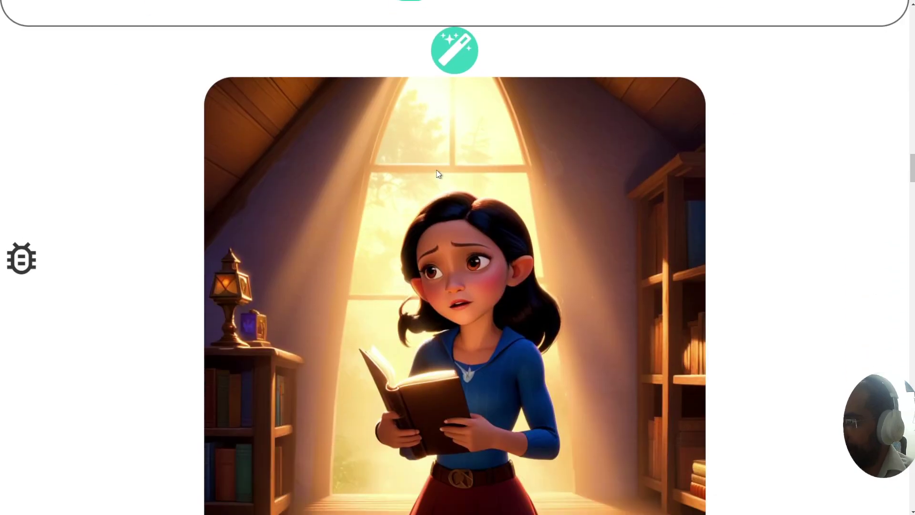
pyautogui.scroll(14, 481, 193)
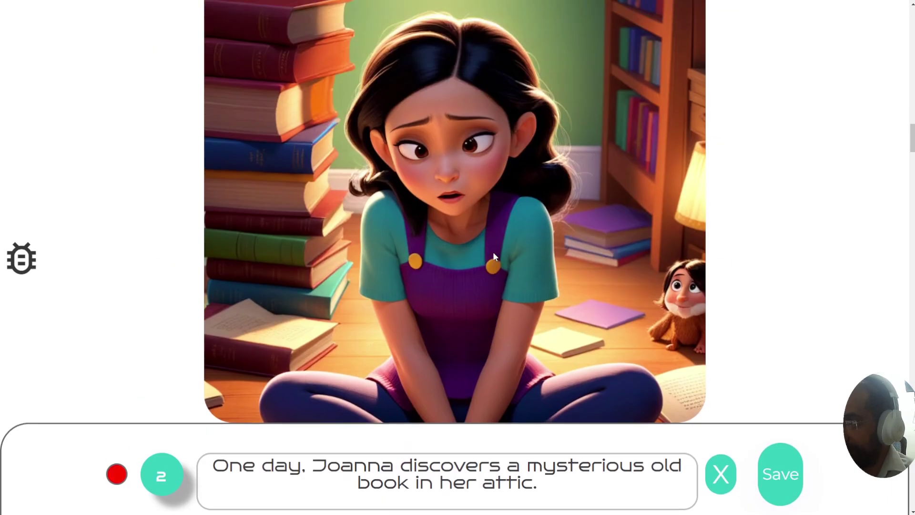
pyautogui.scroll(-20, 453, 181)
pyautogui.scroll(-4, 454, 202)
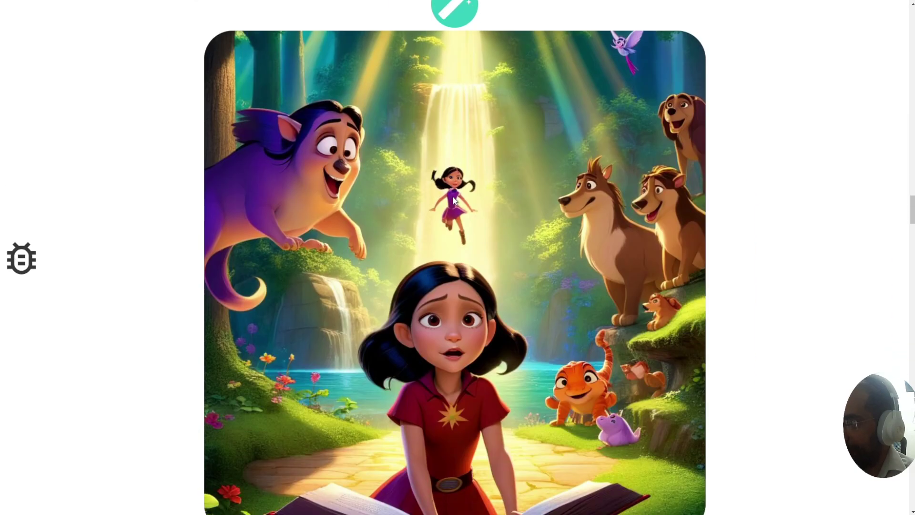
pyautogui.scroll(5, 454, 201)
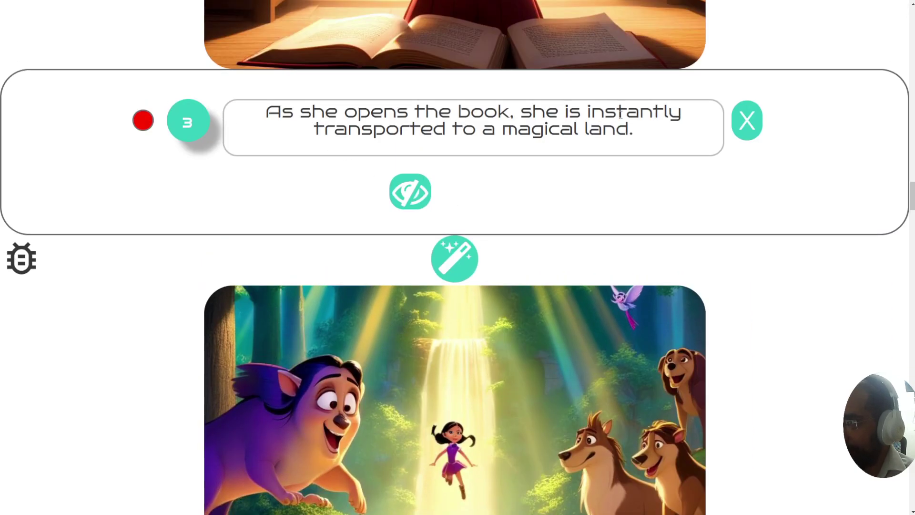
pyautogui.scroll(-7, 512, 144)
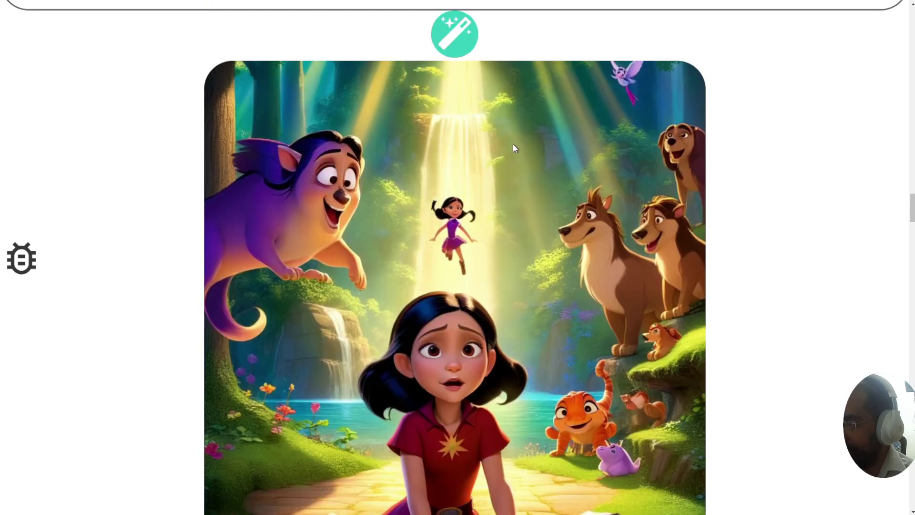
pyautogui.scroll(-4, 513, 144)
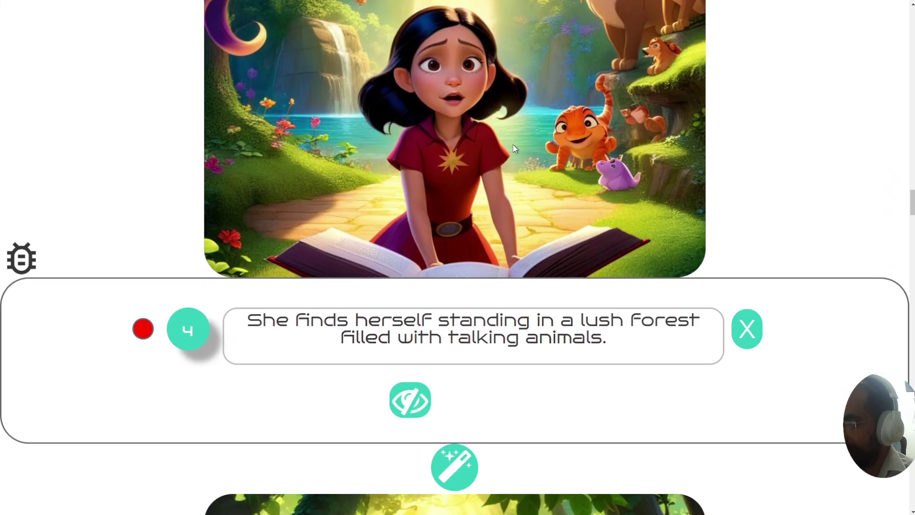
pyautogui.scroll(-16, 513, 144)
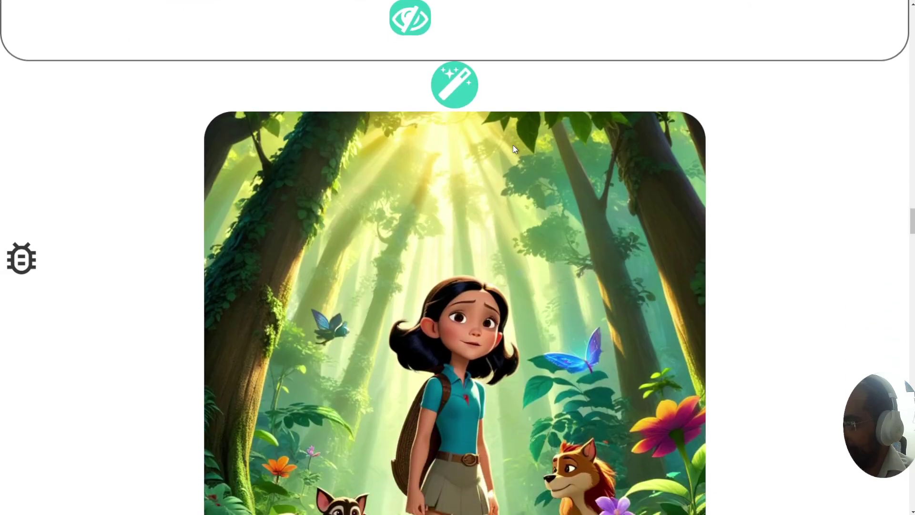
pyautogui.scroll(-16, 512, 146)
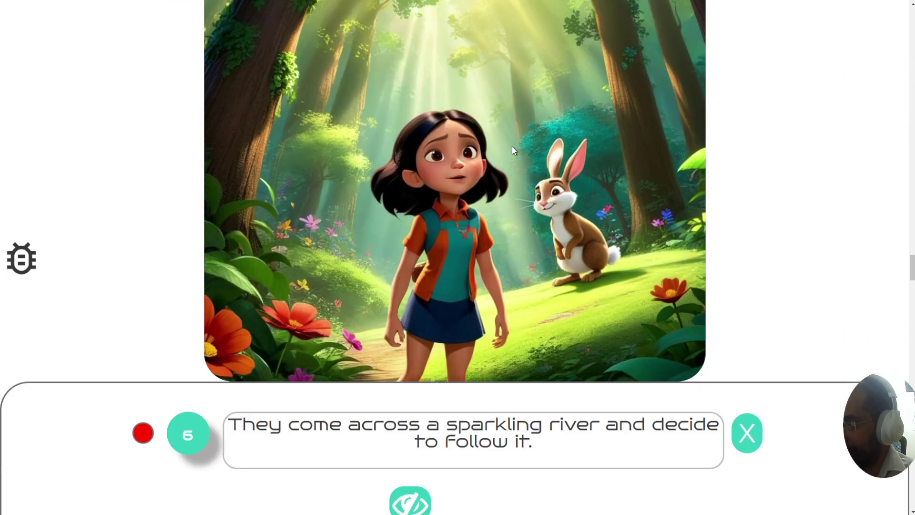
pyautogui.scroll(6, 358, 236)
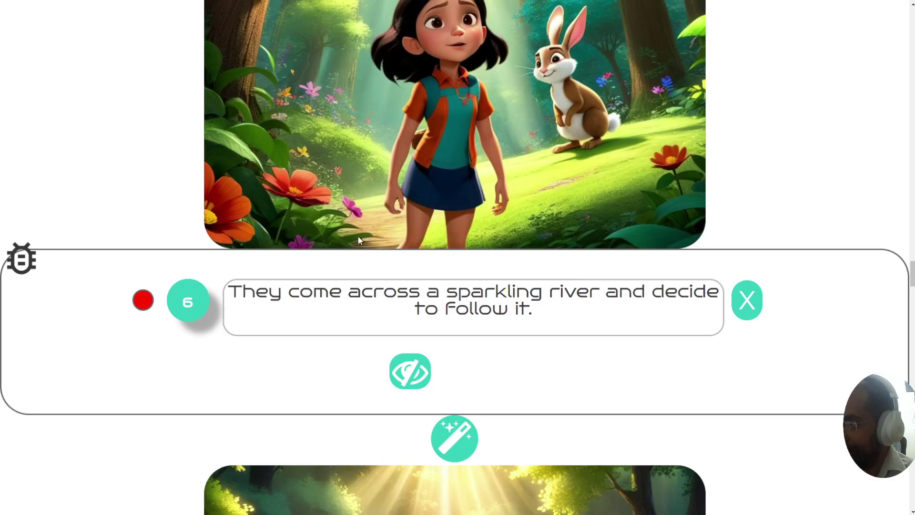
pyautogui.moveTo(359, 289); pyautogui.dragTo(534, 310)
pyautogui.click(611, 306)
pyautogui.scroll(-10, 611, 310)
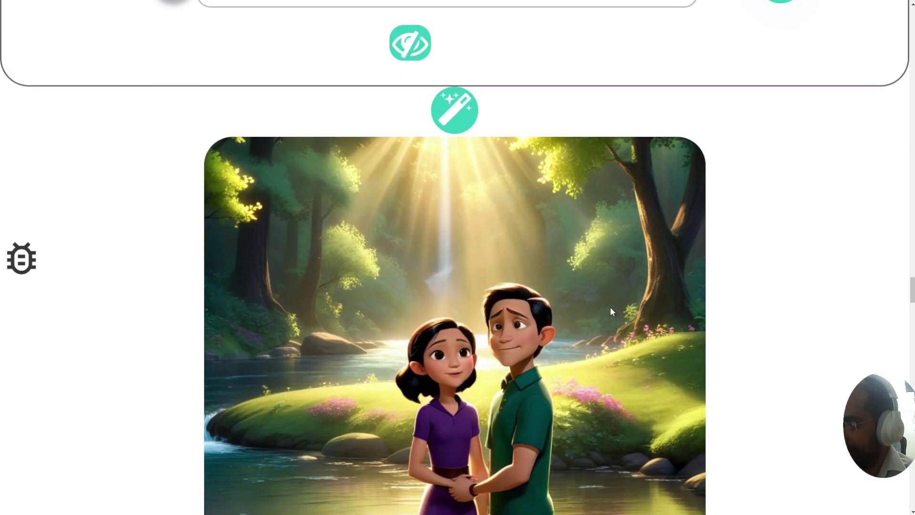
pyautogui.scroll(-15, 612, 312)
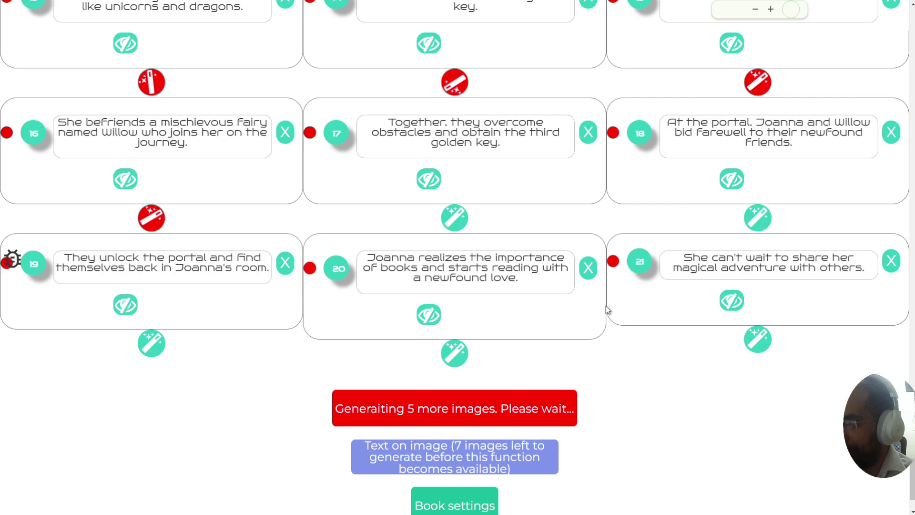
# - Enlarge the page and regenerate page 6's sparkling-river illustration for 1 credit
pyautogui.scroll(5, 607, 310)
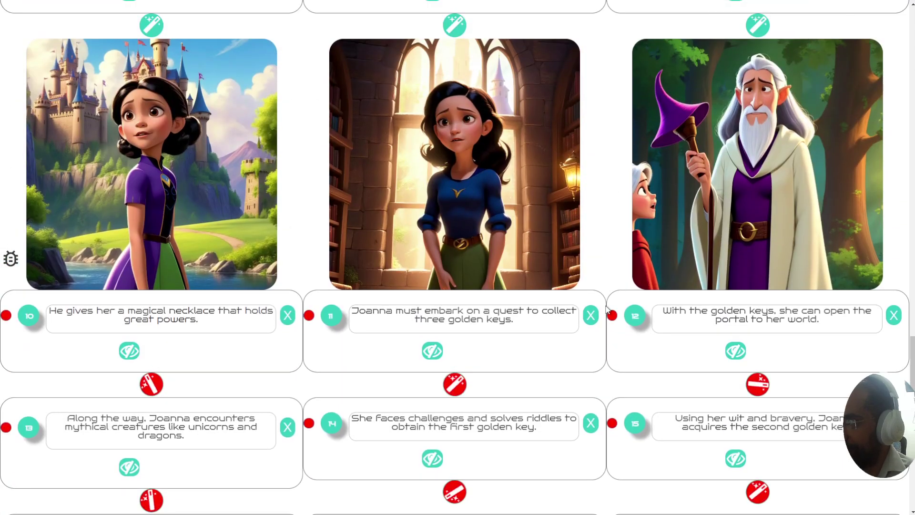
pyautogui.scroll(-4, 607, 309)
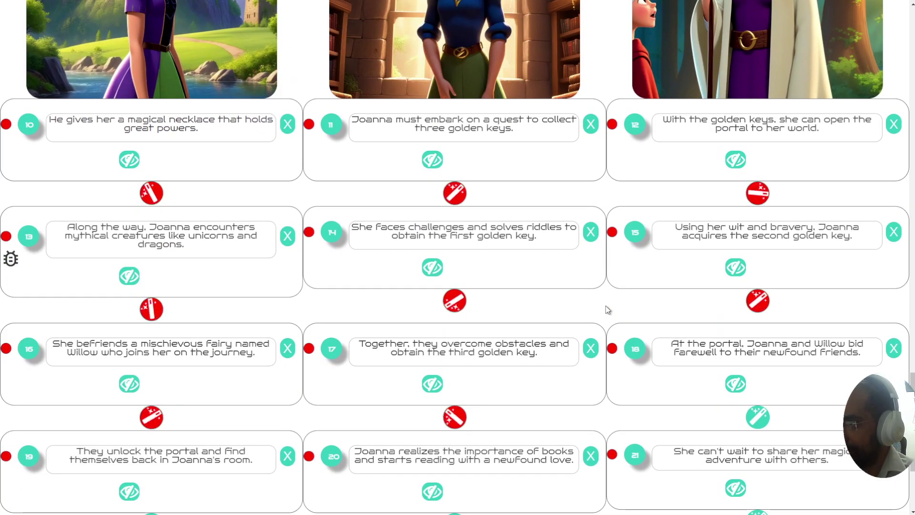
pyautogui.scroll(11, 598, 302)
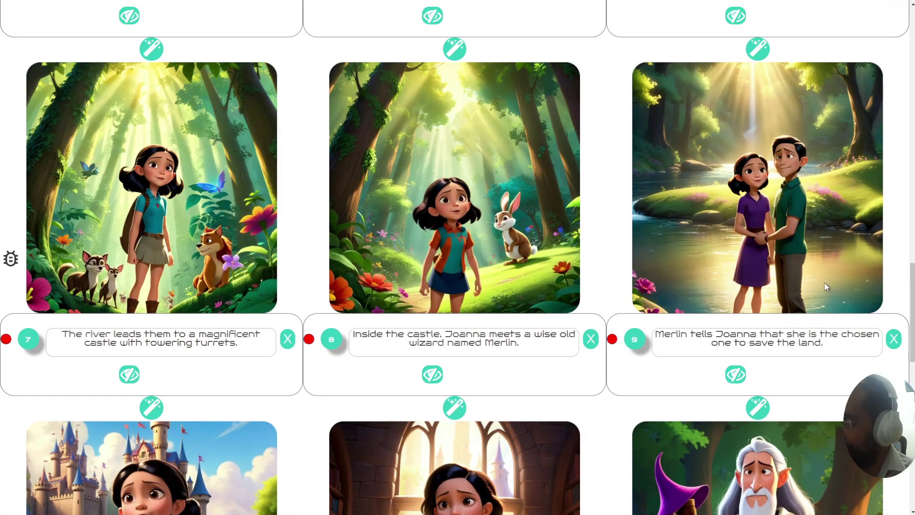
pyautogui.hotkey('ctrl', '+')
pyautogui.hotkey('ctrl', '+')
pyautogui.hotkey('ctrl', '+')
pyautogui.scroll(-5, 822, 287)
pyautogui.scroll(1, 819, 289)
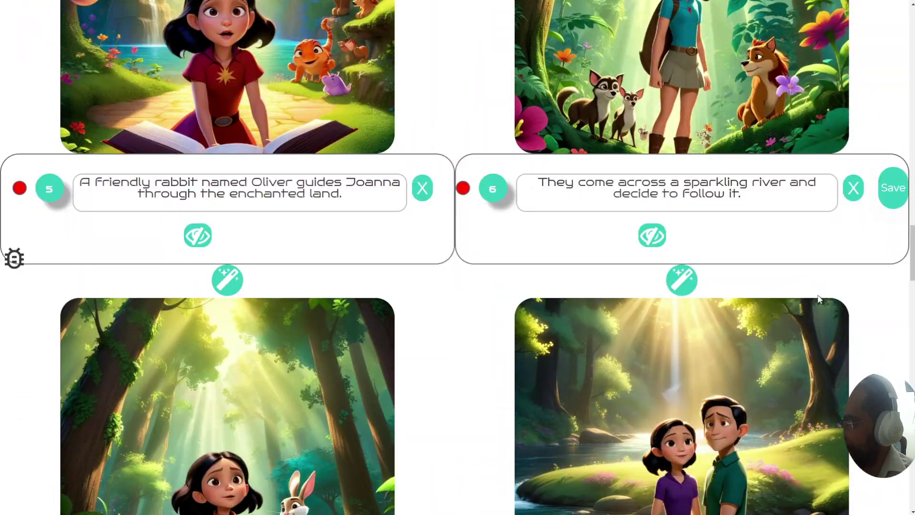
pyautogui.scroll(-5, 818, 299)
pyautogui.scroll(4, 799, 294)
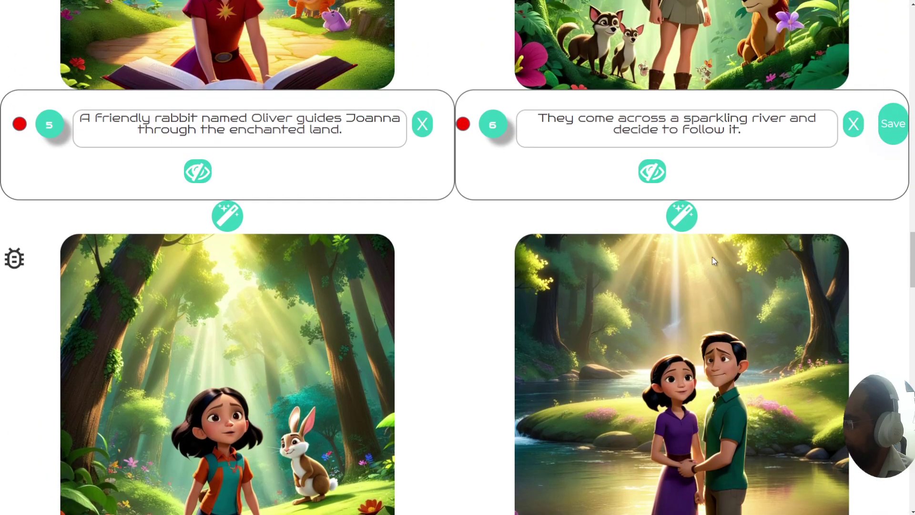
pyautogui.click(681, 216)
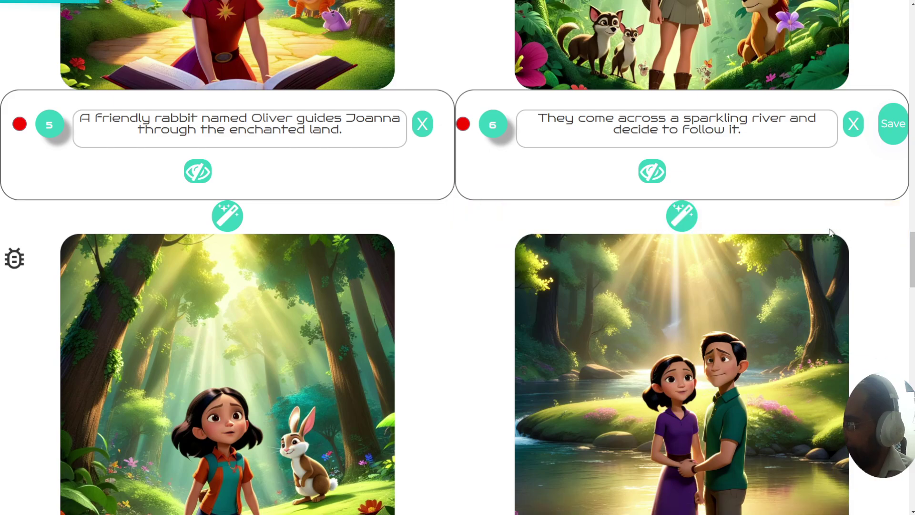
pyautogui.scroll(-2, 778, 257)
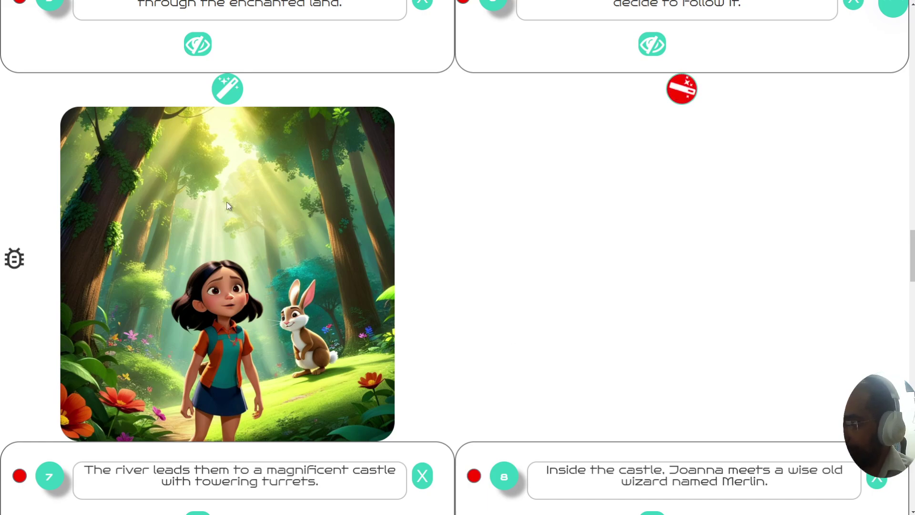
pyautogui.scroll(-8, 481, 233)
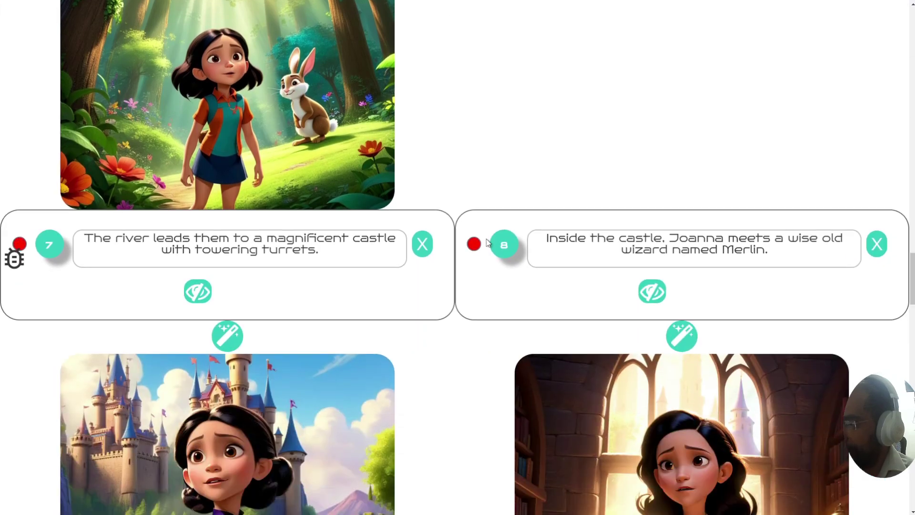
pyautogui.scroll(-10, 487, 239)
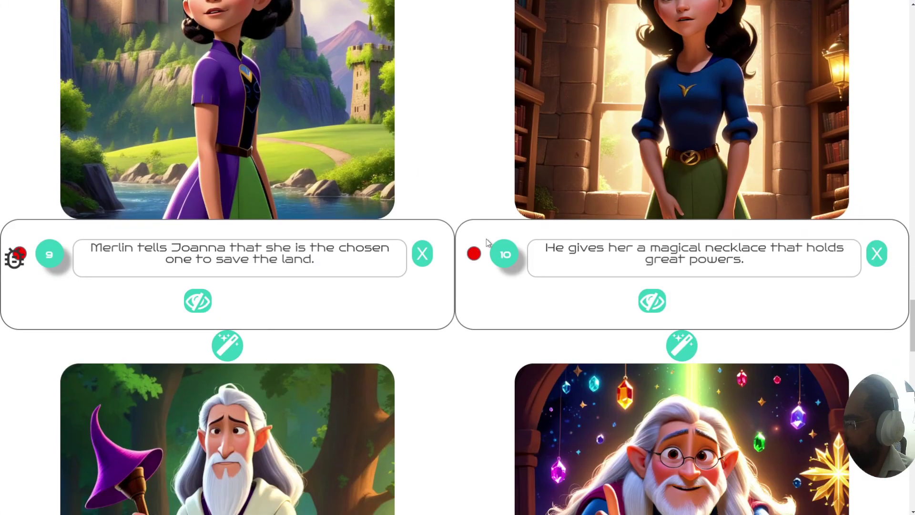
pyautogui.scroll(20, 494, 246)
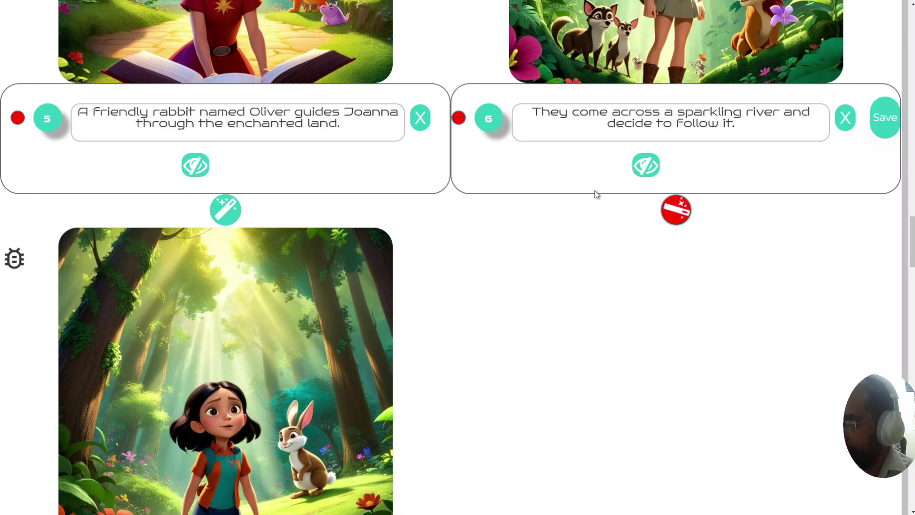
# - Edit and save page 6's image prompt of Joanna and Oliver by the sparkling river
pyautogui.click(654, 172)
pyautogui.moveTo(563, 200); pyautogui.dragTo(647, 200)
pyautogui.click(751, 419)
pyautogui.click(725, 360)
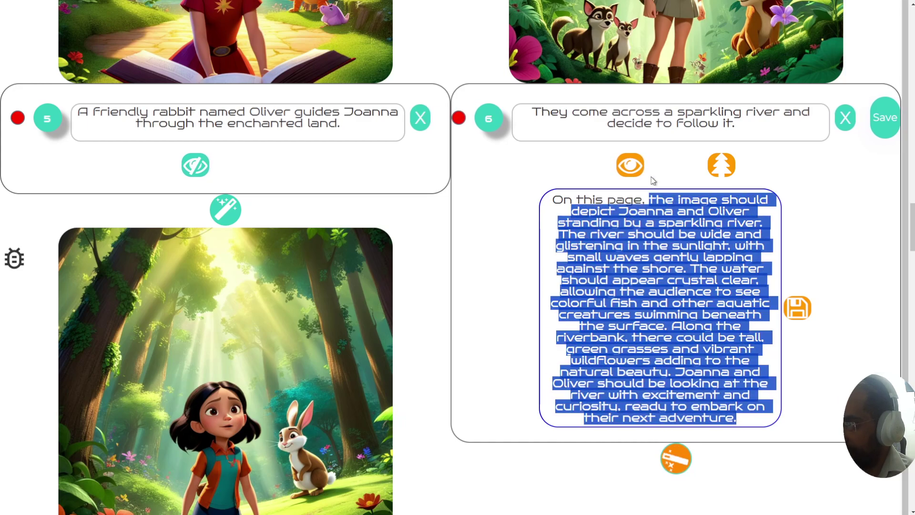
pyautogui.click(799, 308)
pyautogui.scroll(-5, 682, 199)
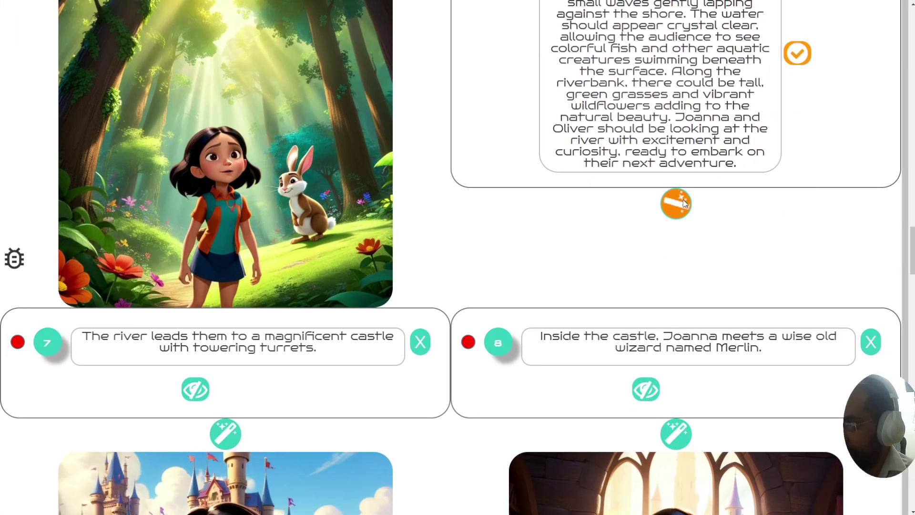
pyautogui.scroll(5, 640, 224)
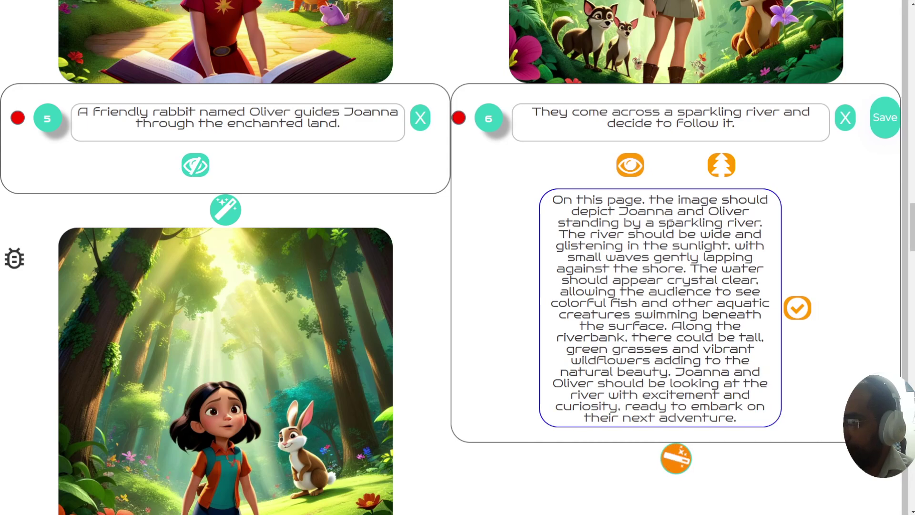
# - Read the unique-branch explanation behind the tree icon
pyautogui.moveTo(730, 171)
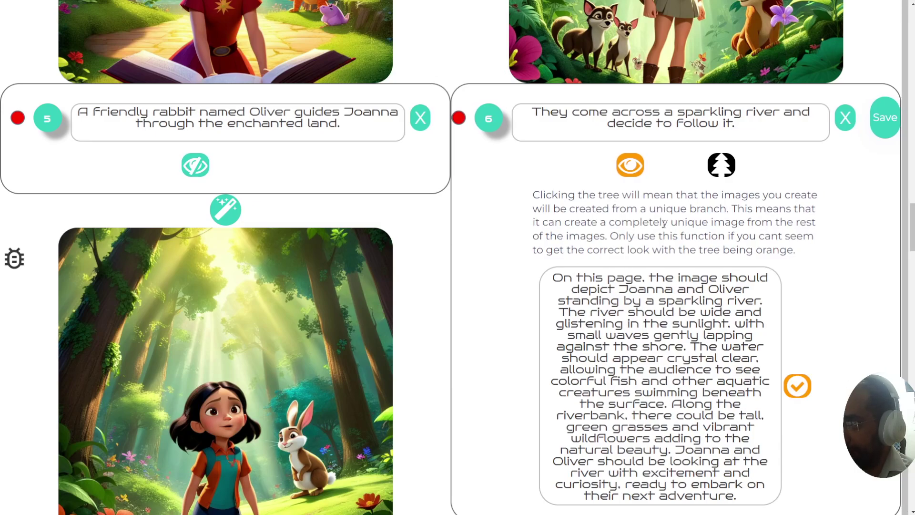
pyautogui.moveTo(736, 208); pyautogui.dragTo(674, 250)
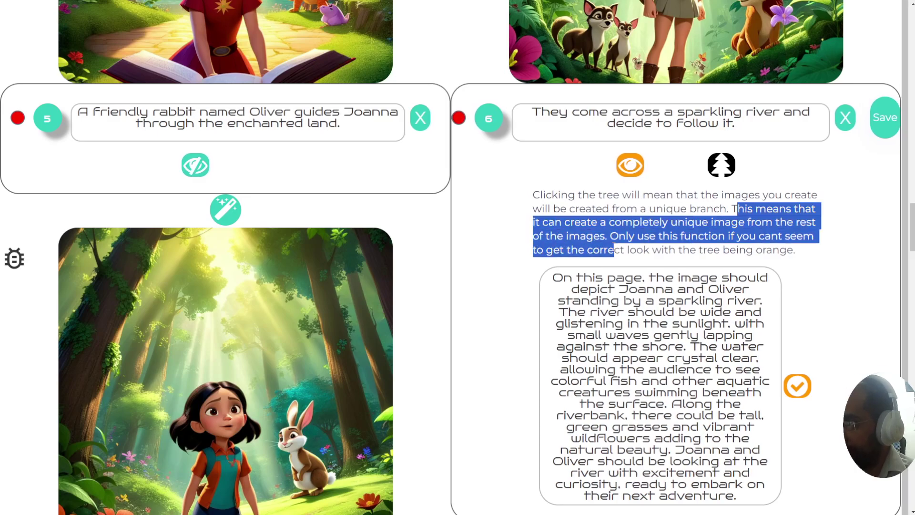
pyautogui.click(673, 250)
pyautogui.scroll(-1, 673, 250)
pyautogui.scroll(-13, 718, 167)
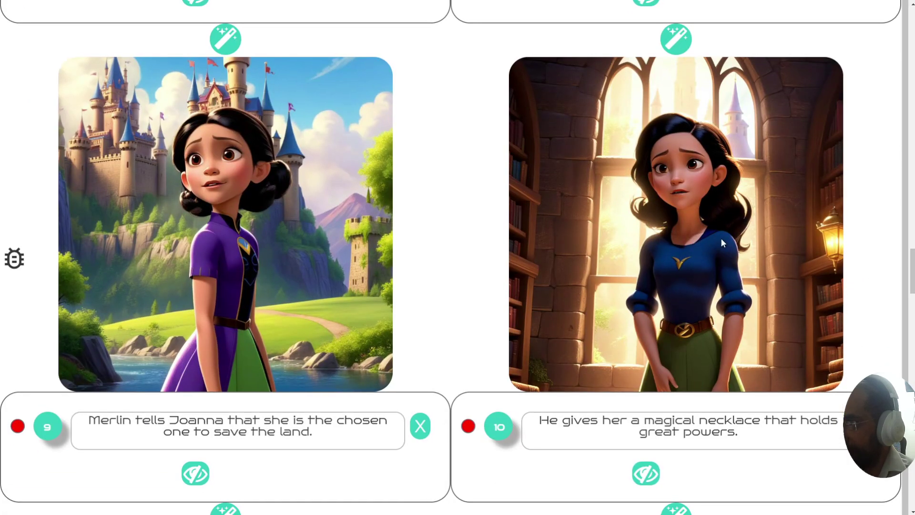
# - Scroll from page 9 to page 21, selecting page 13's text, until Images Generated appears
pyautogui.scroll(-9, 853, 307)
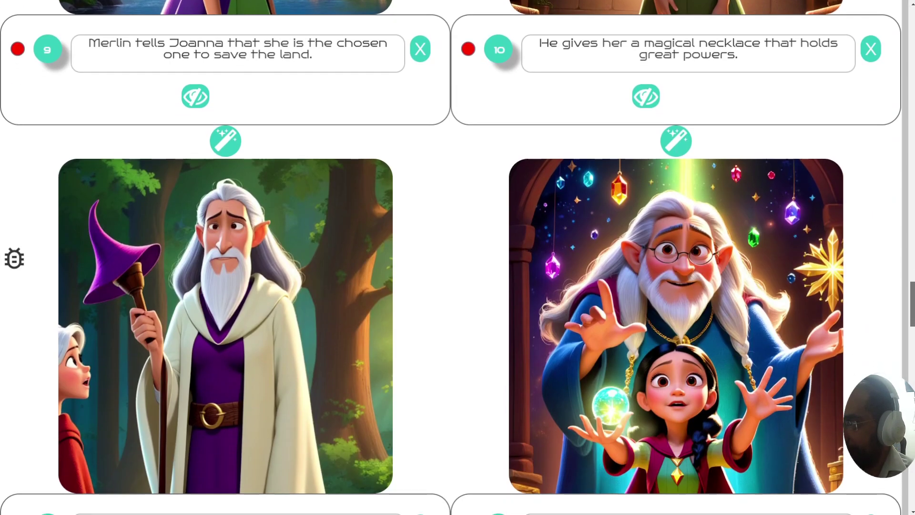
pyautogui.scroll(-8, 451, 257)
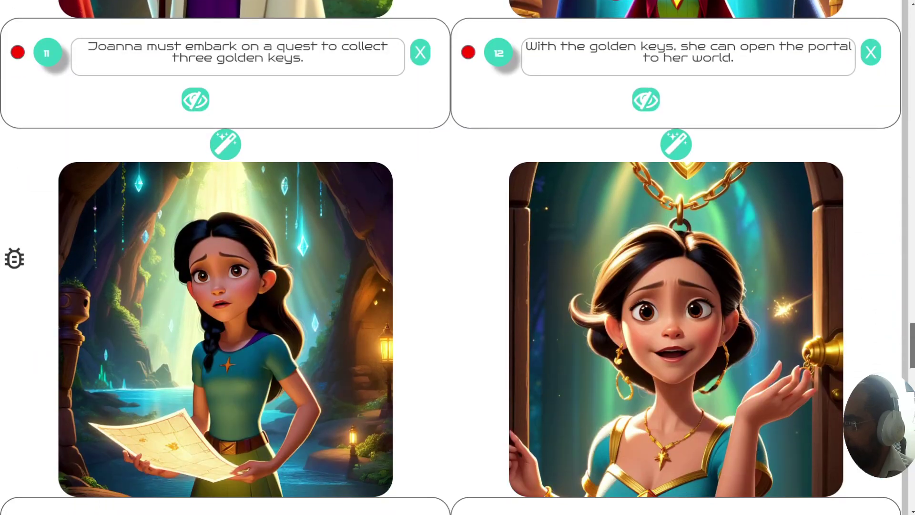
pyautogui.scroll(-9, 912, 386)
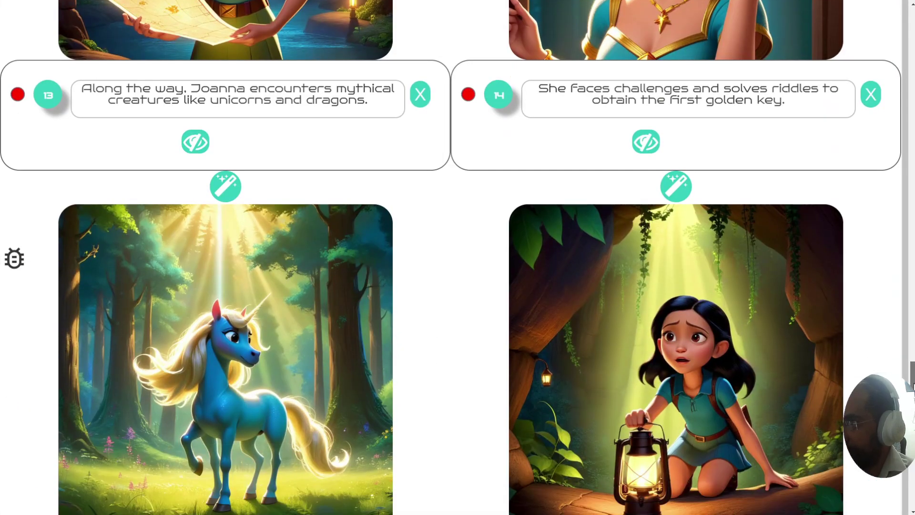
pyautogui.doubleClick(201, 91)
pyautogui.moveTo(202, 91); pyautogui.dragTo(367, 100)
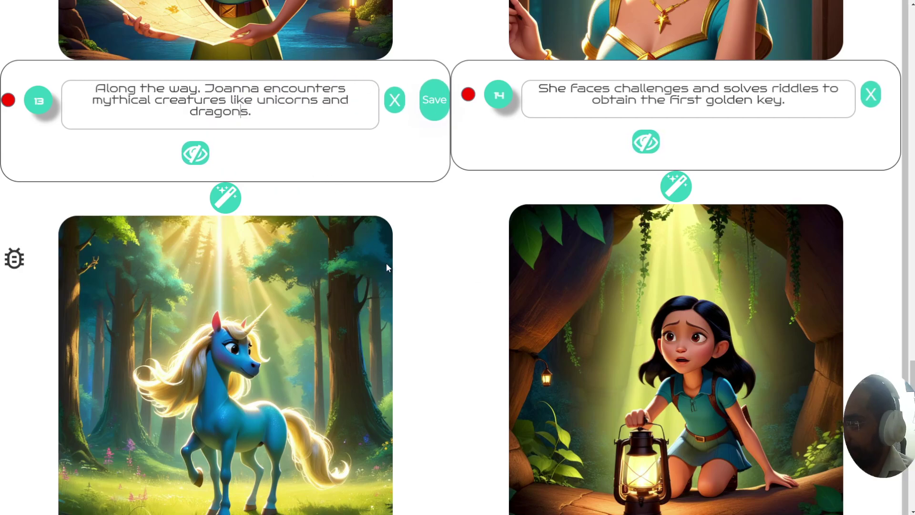
pyautogui.scroll(-8, 429, 329)
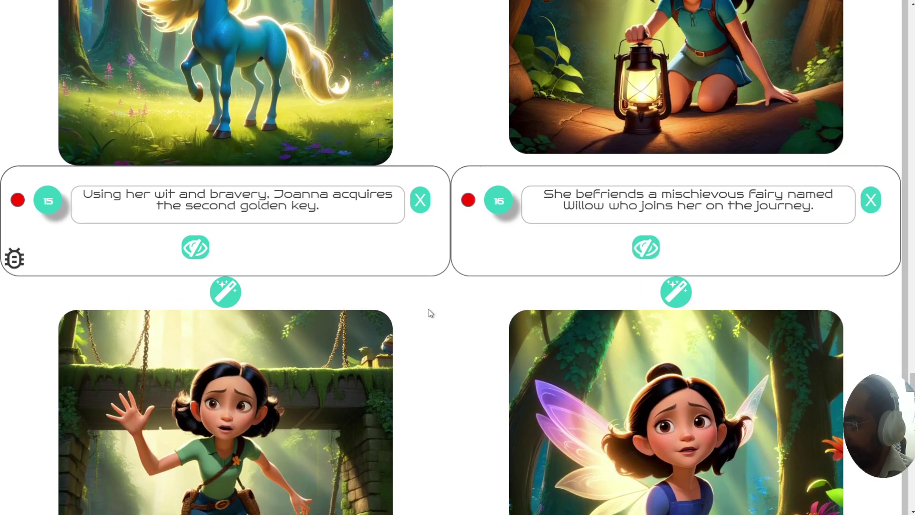
pyautogui.moveTo(910, 380); pyautogui.dragTo(911, 469)
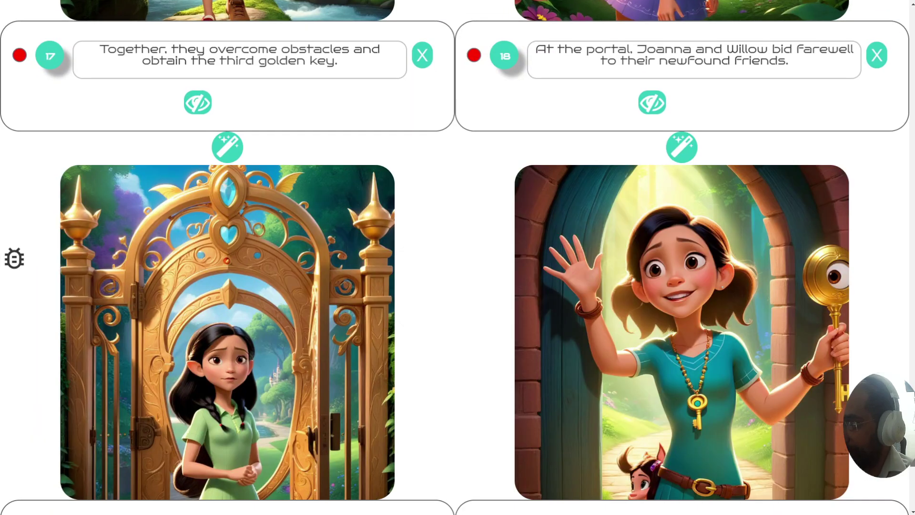
pyautogui.scroll(-1, 453, 286)
pyautogui.scroll(-10, 310, 345)
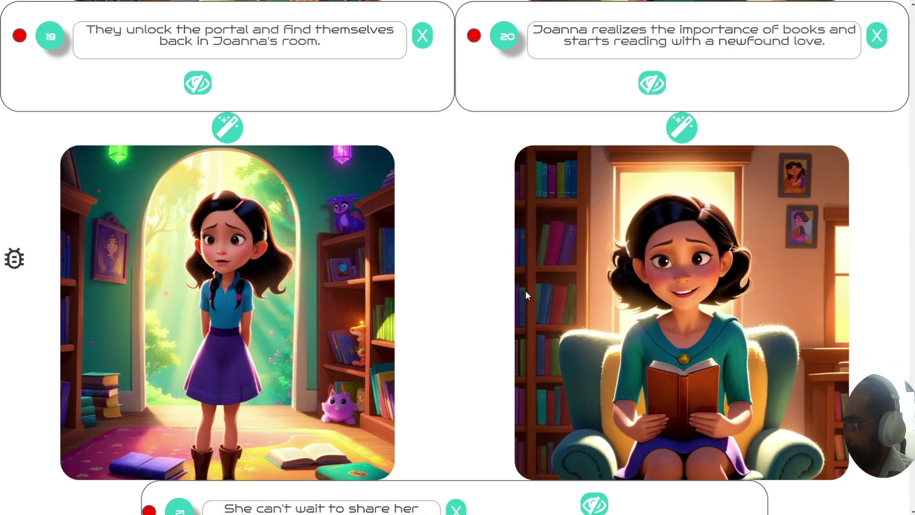
pyautogui.scroll(-10, 511, 290)
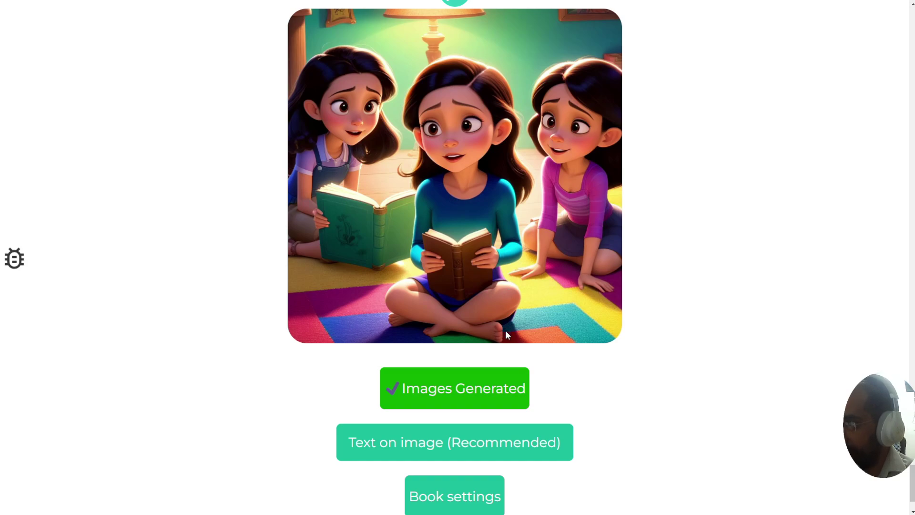
pyautogui.click(458, 438)
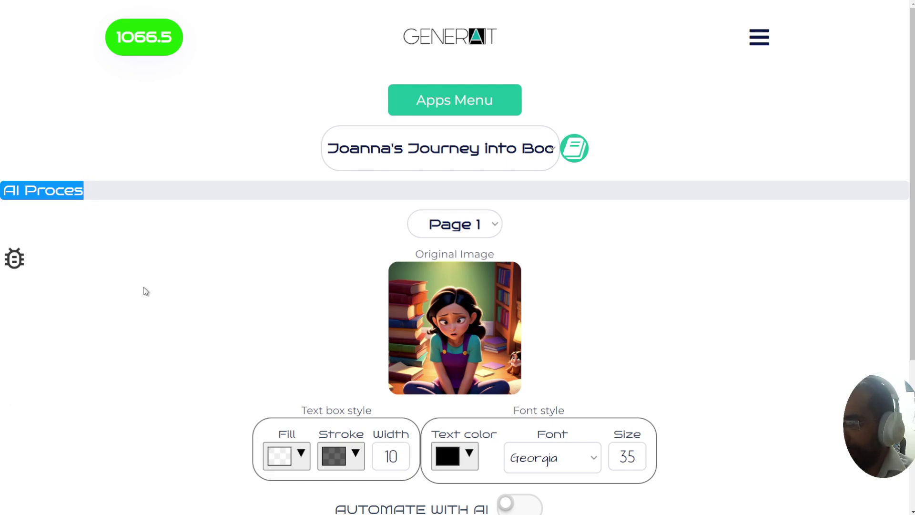
pyautogui.scroll(-4, 143, 289)
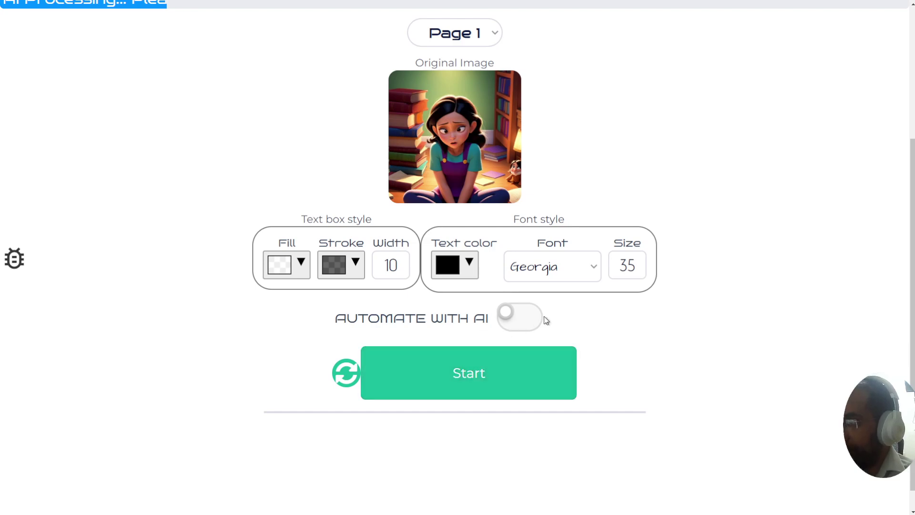
pyautogui.scroll(3, 198, 145)
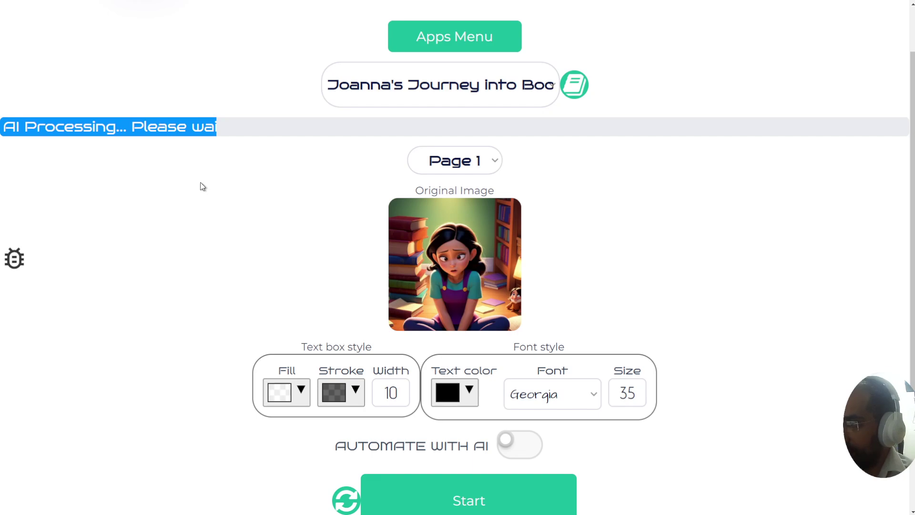
pyautogui.scroll(-3, 188, 245)
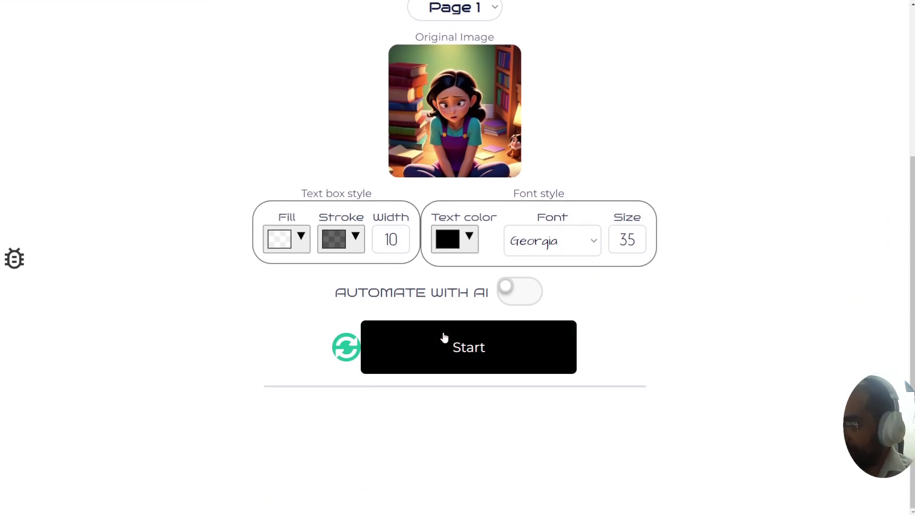
# - Have the AI fit page 1's story text over the illustration in black Georgia, size 41
pyautogui.click(492, 353)
pyautogui.scroll(-3, 125, 237)
pyautogui.scroll(-5, 124, 236)
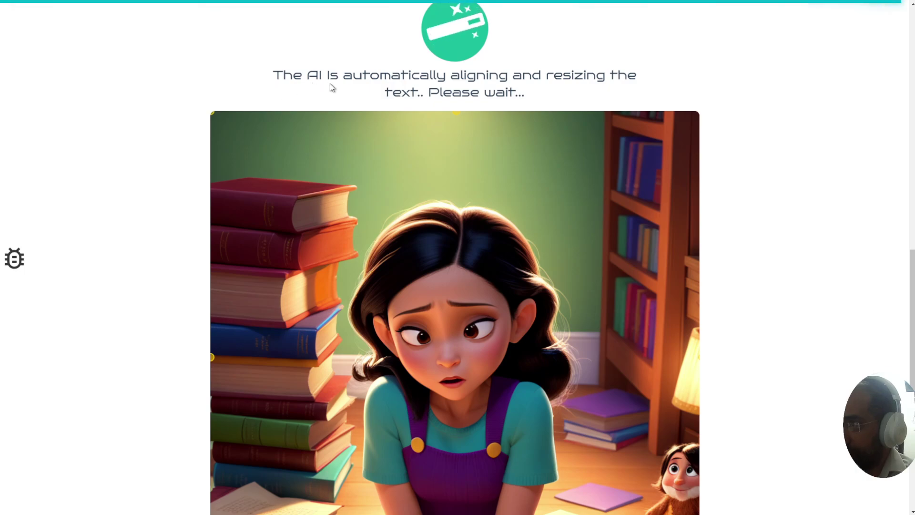
pyautogui.scroll(-3, 181, 149)
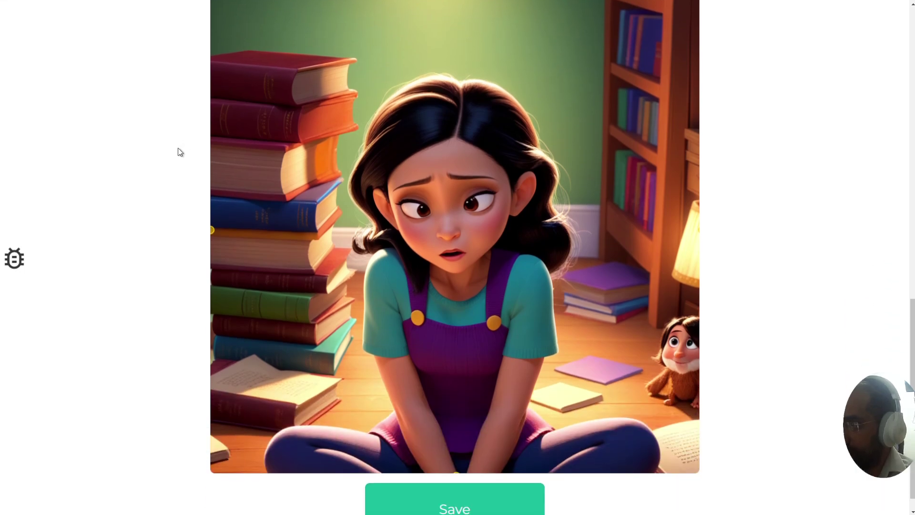
pyautogui.scroll(1, 178, 154)
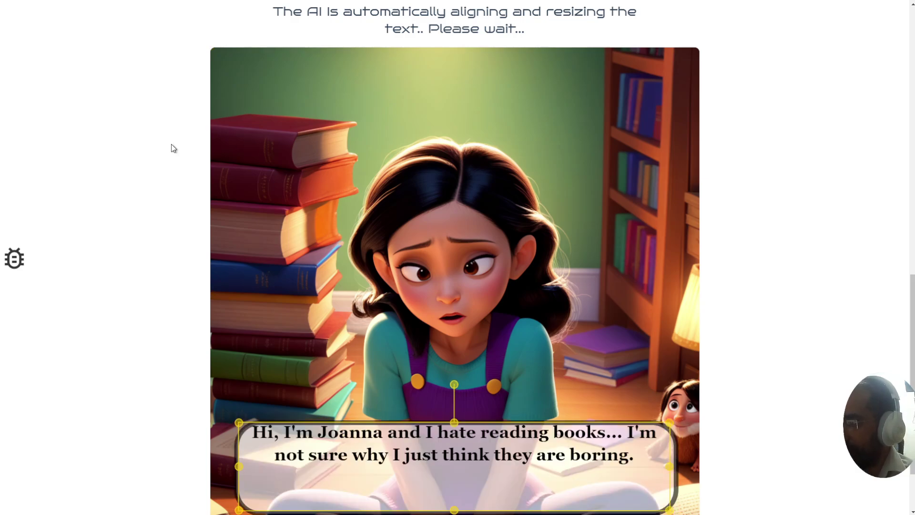
pyautogui.scroll(-2, 173, 147)
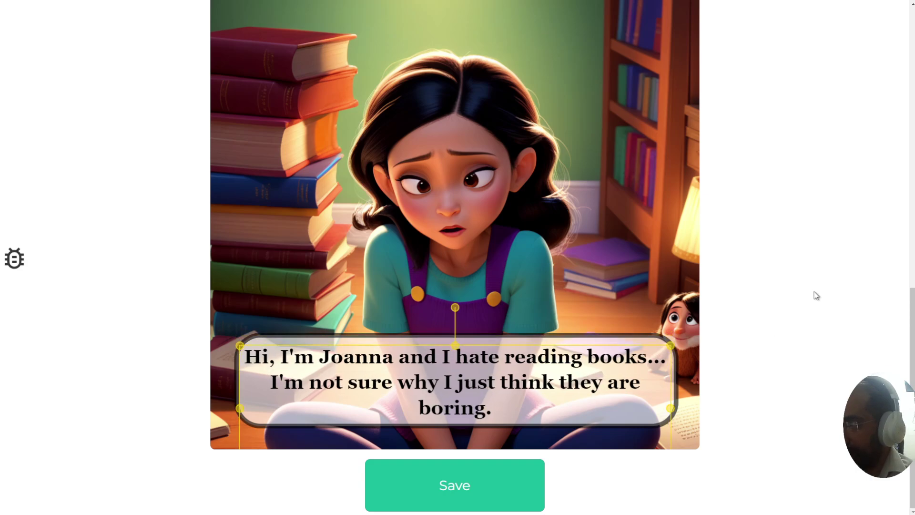
pyautogui.scroll(3, 732, 276)
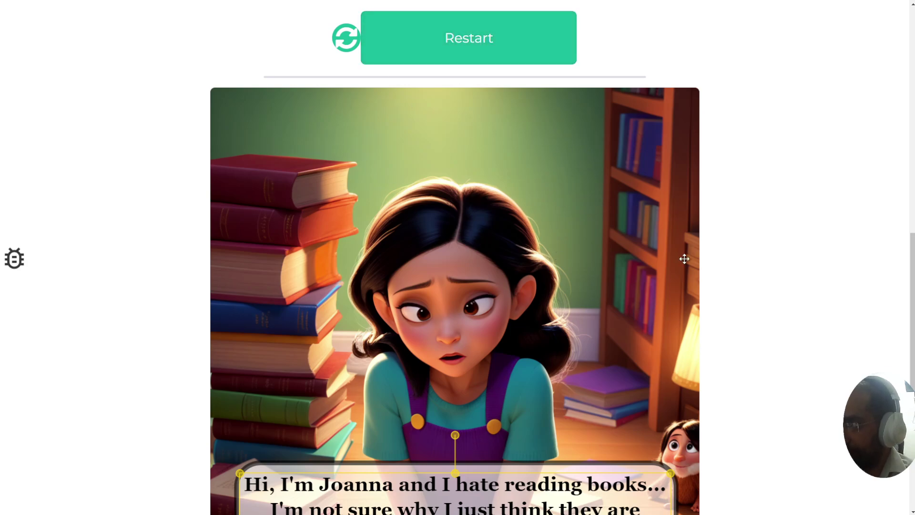
pyautogui.scroll(3, 520, 252)
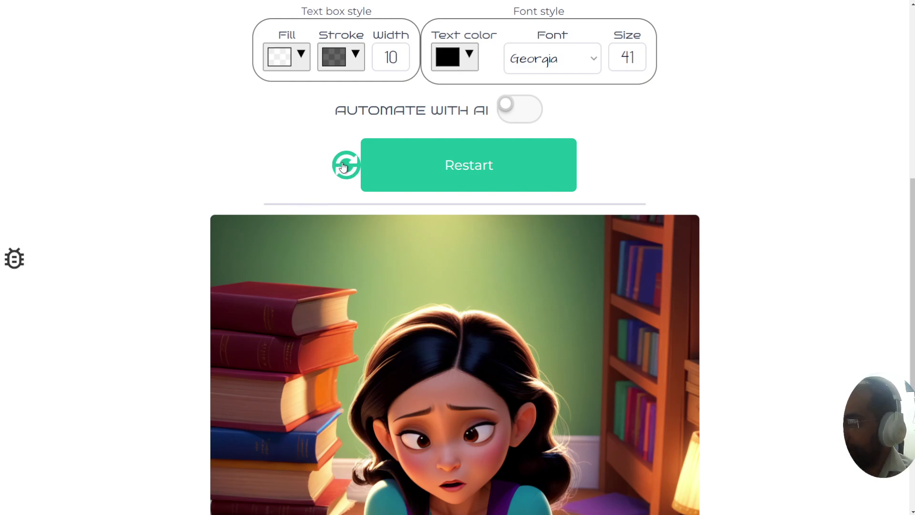
pyautogui.moveTo(346, 171)
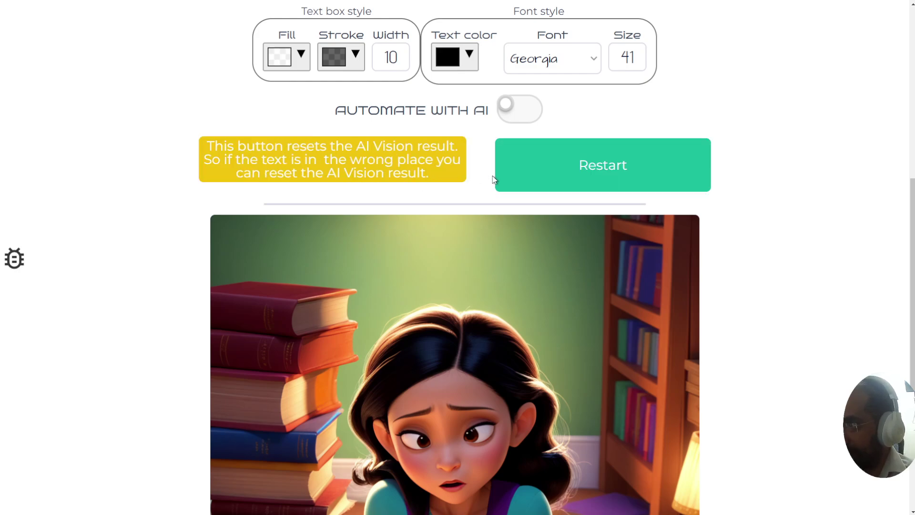
# - Reset page 1's AI caption placement to a three-line text box, then save the image
pyautogui.click(459, 164)
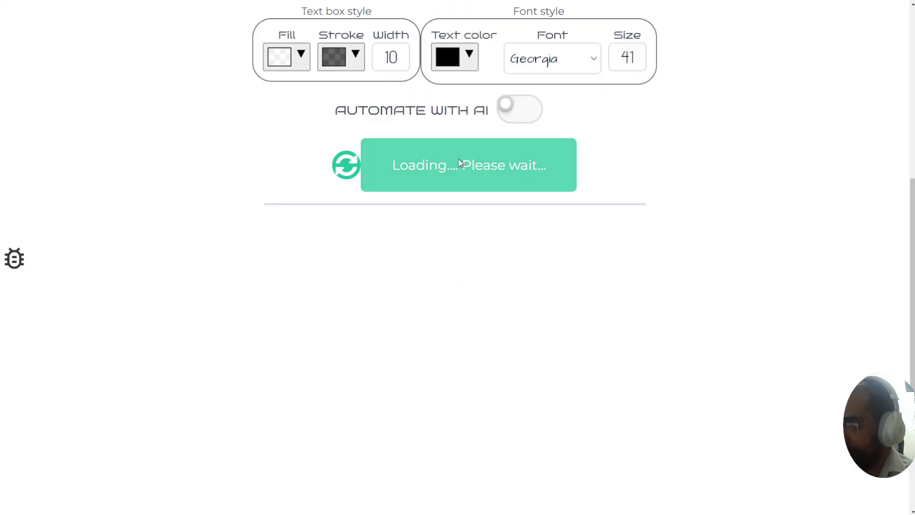
pyautogui.scroll(-5, 169, 202)
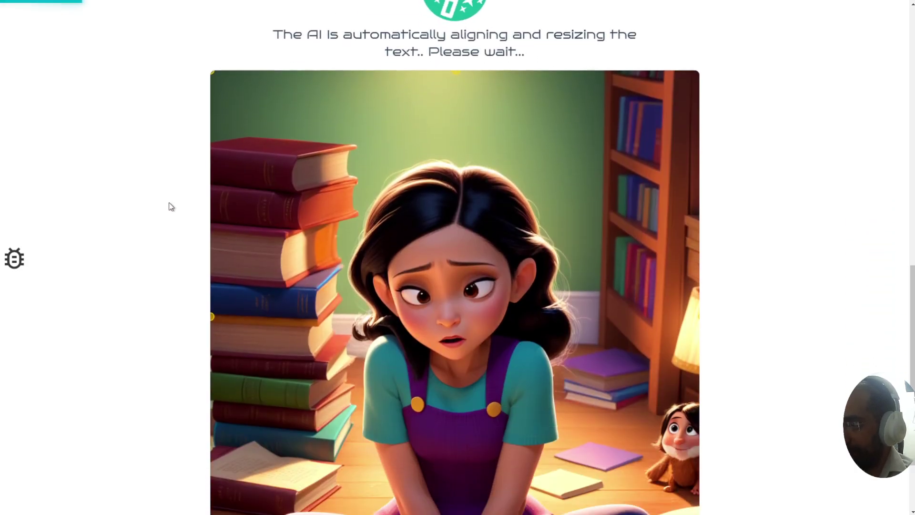
pyautogui.scroll(3, 164, 200)
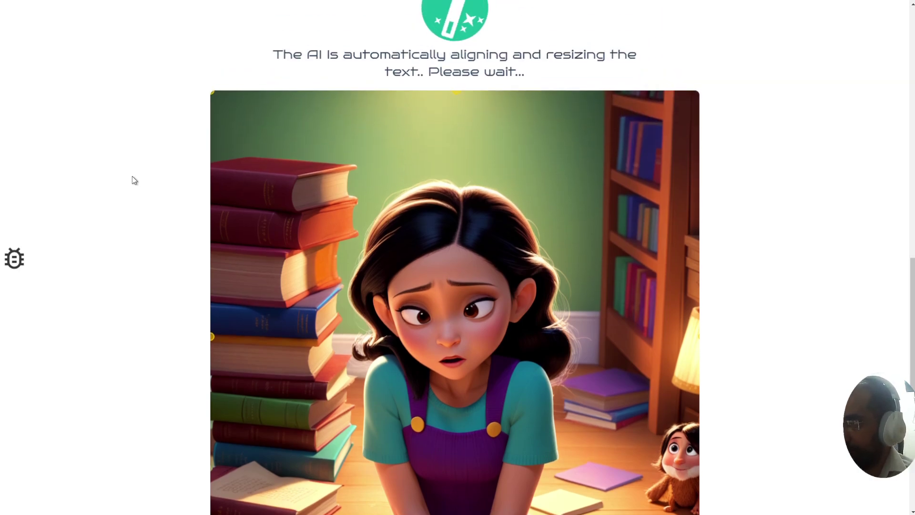
pyautogui.scroll(-1, 134, 181)
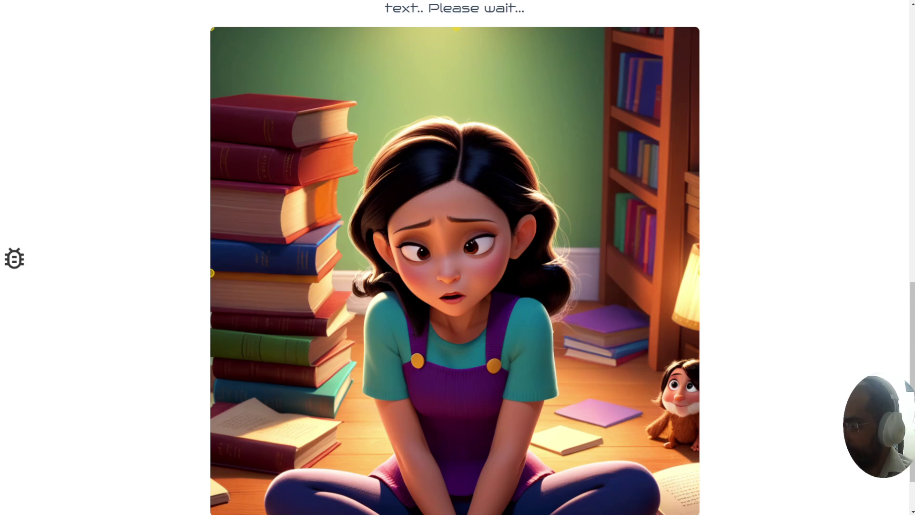
pyautogui.scroll(-1, 206, 249)
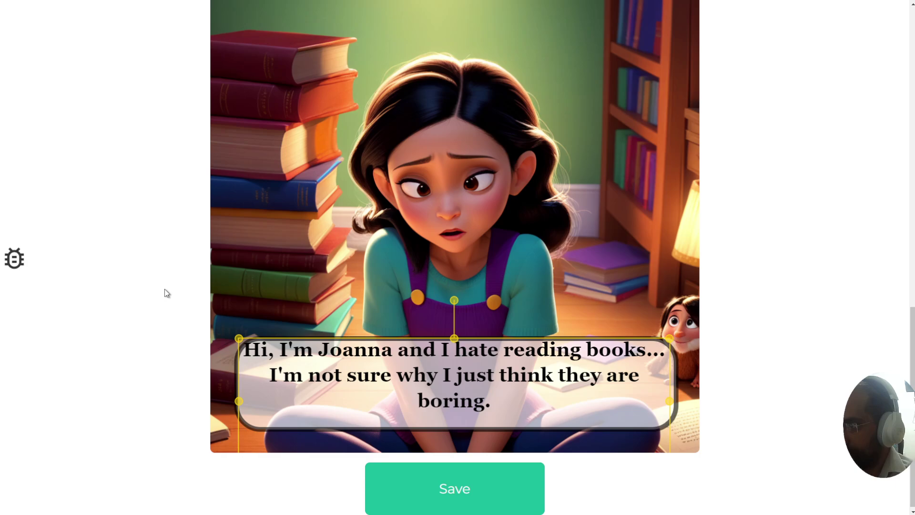
pyautogui.scroll(2, 170, 302)
pyautogui.scroll(-2, 170, 306)
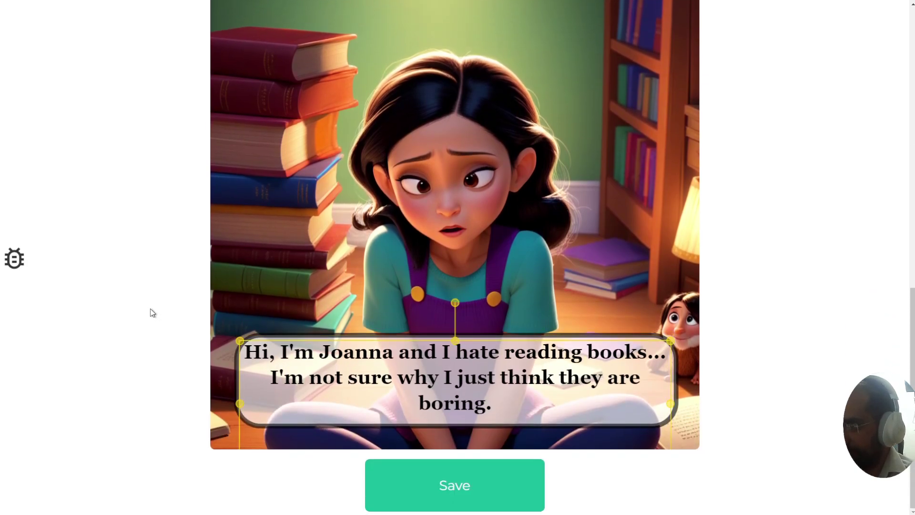
pyautogui.click(448, 487)
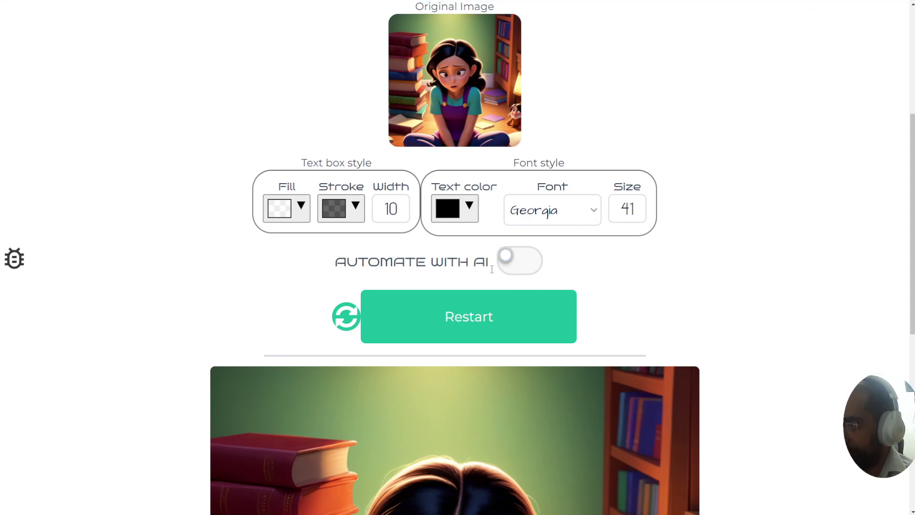
# - Turn on AI automation and move the attic page's caption box slightly lower before auto-save
pyautogui.click(509, 260)
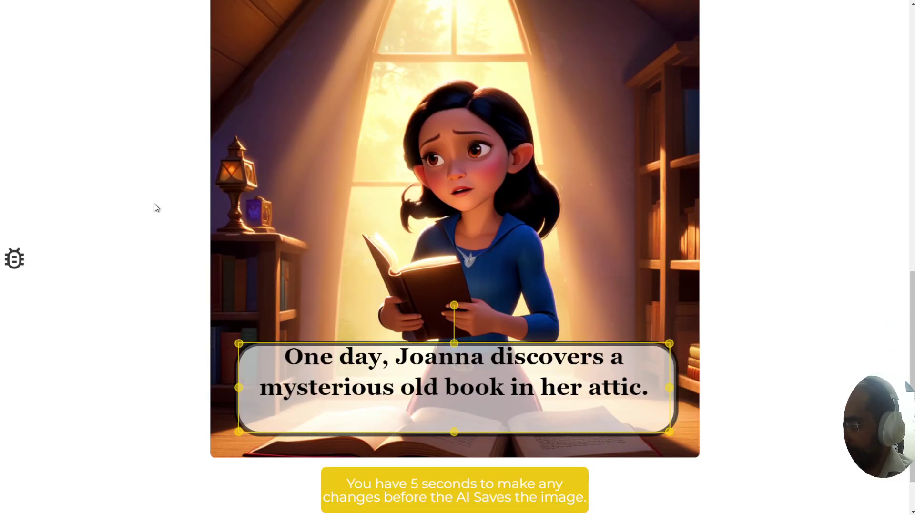
pyautogui.moveTo(411, 370); pyautogui.dragTo(410, 382)
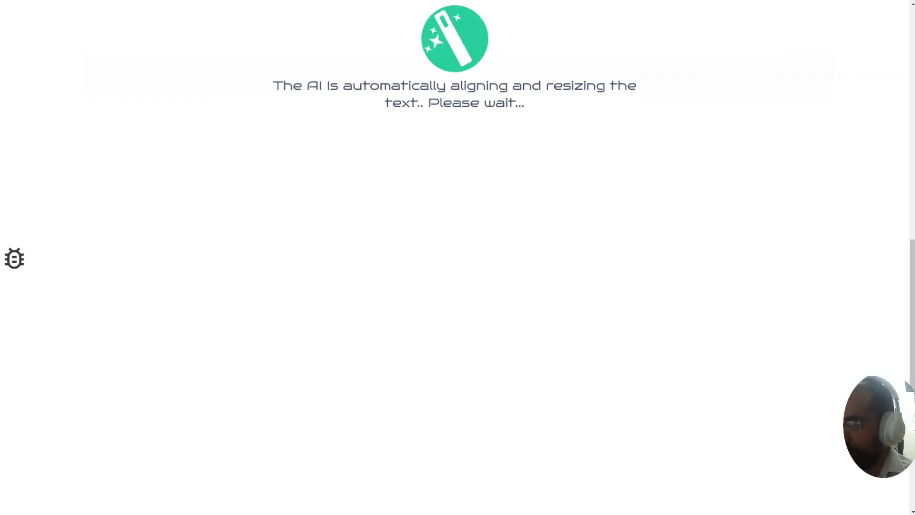
# - View the captioned 2.jpeg from Downloads in Photos, then close Photos and minimise File Explorer
pyautogui.press('super+e')
pyautogui.click(40, 229)
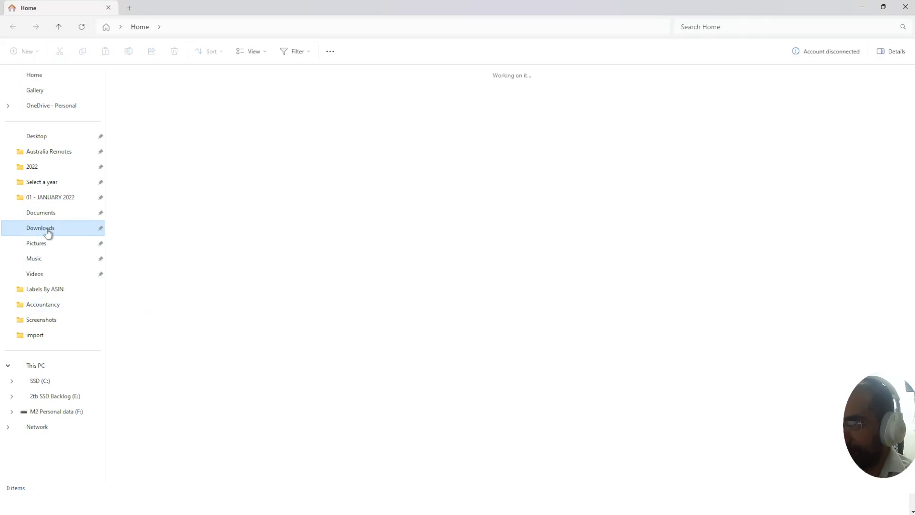
pyautogui.click(247, 109)
pyautogui.doubleClick(248, 109)
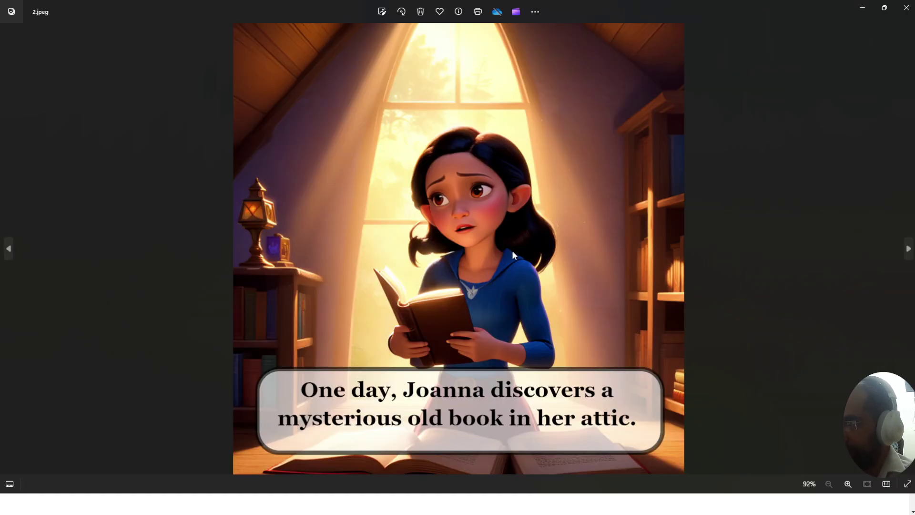
pyautogui.click(906, 7)
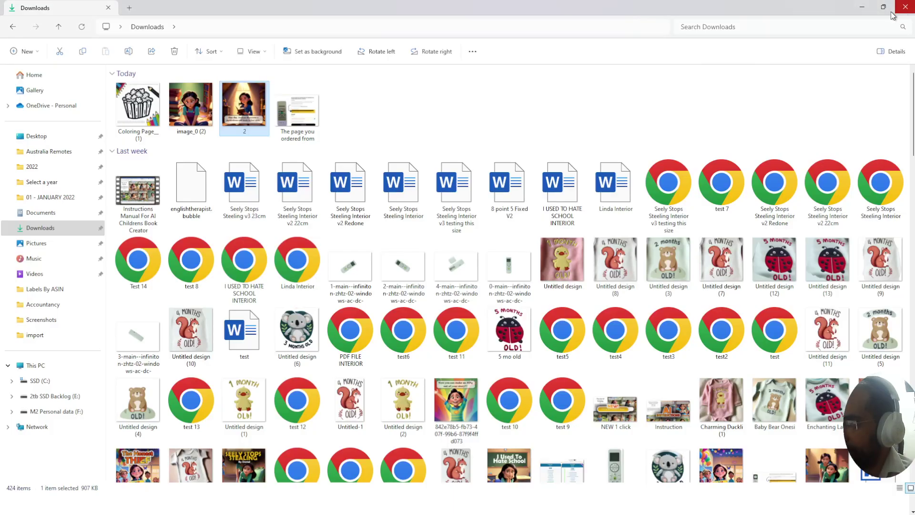
pyautogui.click(861, 8)
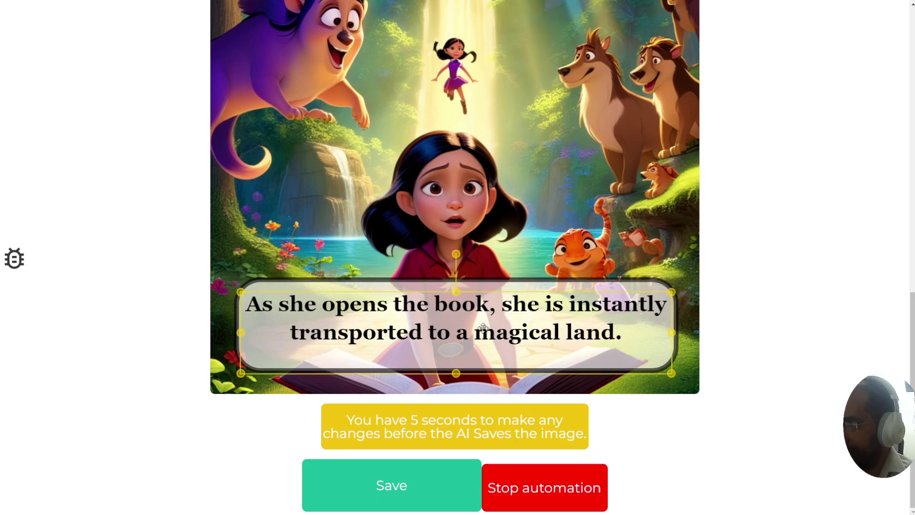
# - Adjust page 3's magical-land caption before automation saves it and advances to Page 4
pyautogui.moveTo(348, 429); pyautogui.dragTo(566, 429)
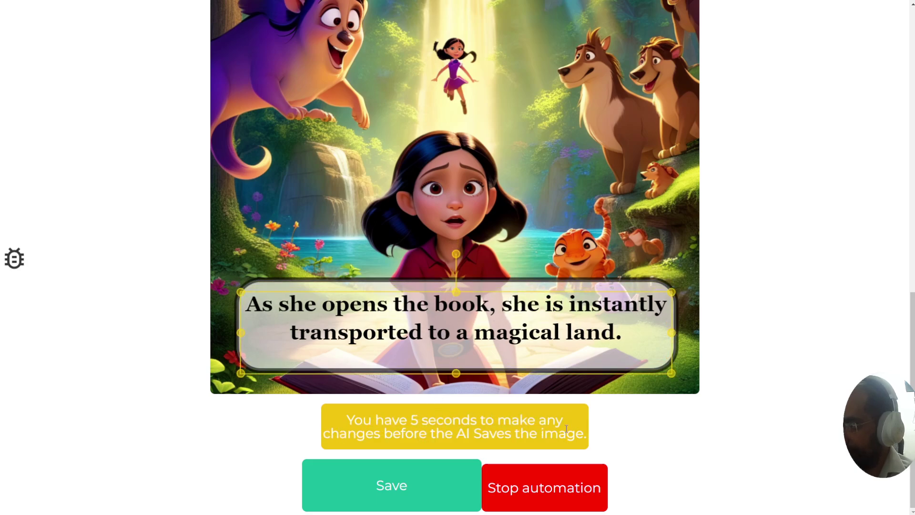